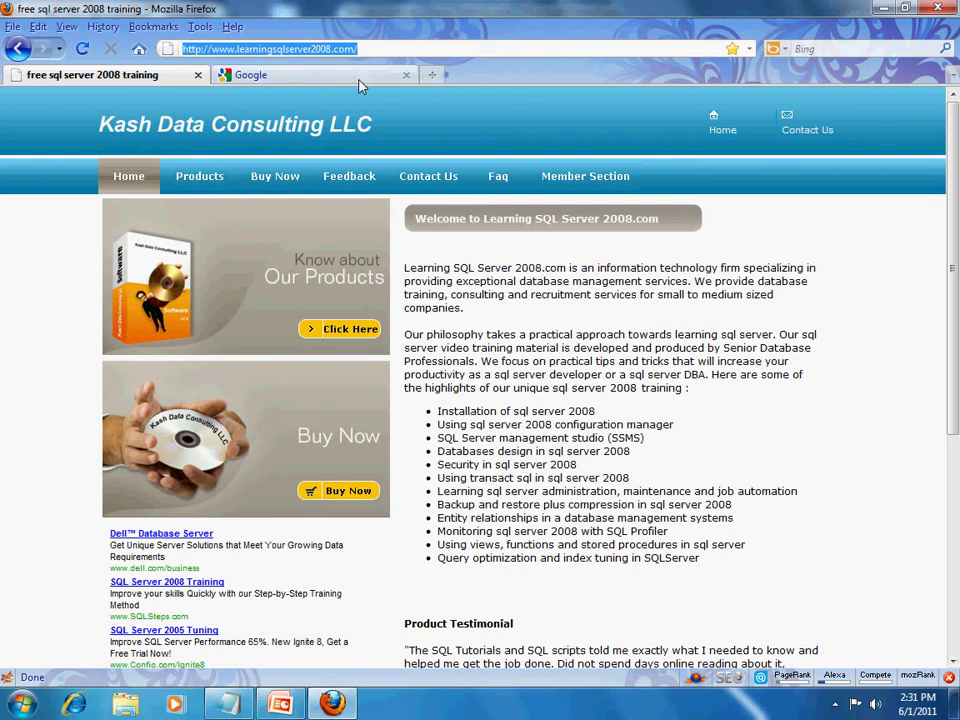
Step: Switch Firefox from the SQL Server training site to the tab showing Google
{"action": "left_click", "coordinate": [362, 82]}
Step: Go to adwords.google.com and sign in with the saved account e-mail and password
{"action": "left_click", "coordinate": [352, 52]}
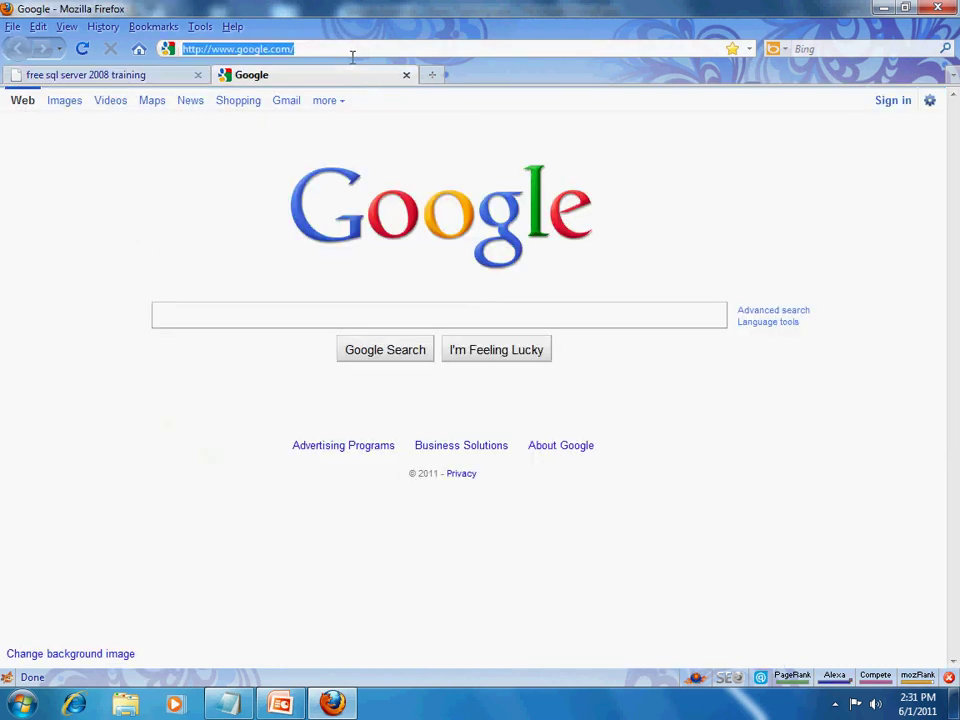
{"action": "type", "text": "adwo"}
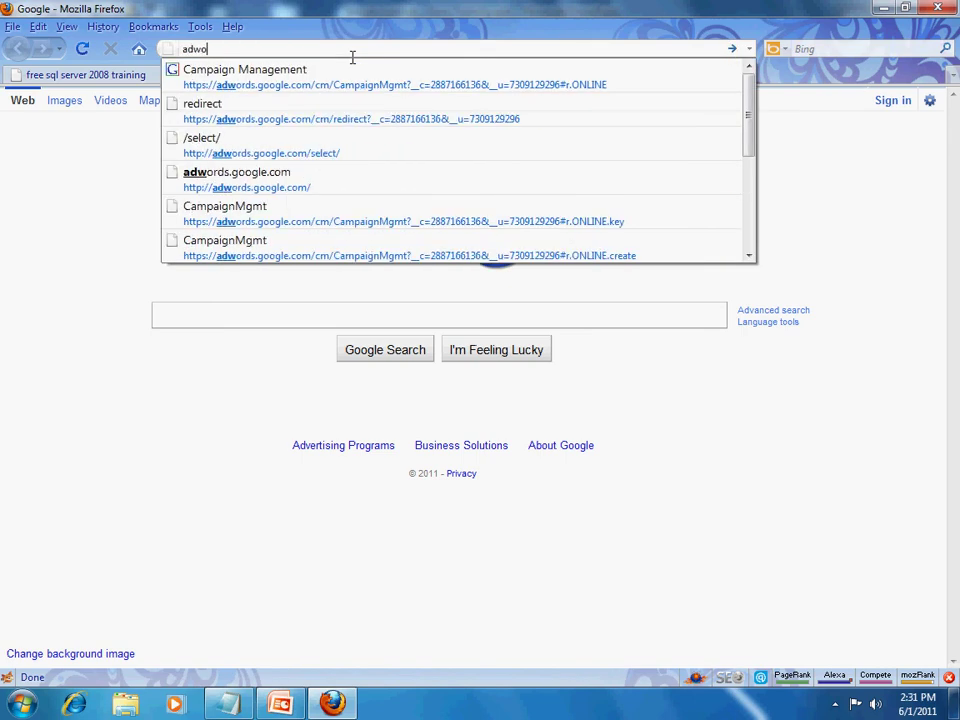
{"action": "type", "text": "rds.goo"}
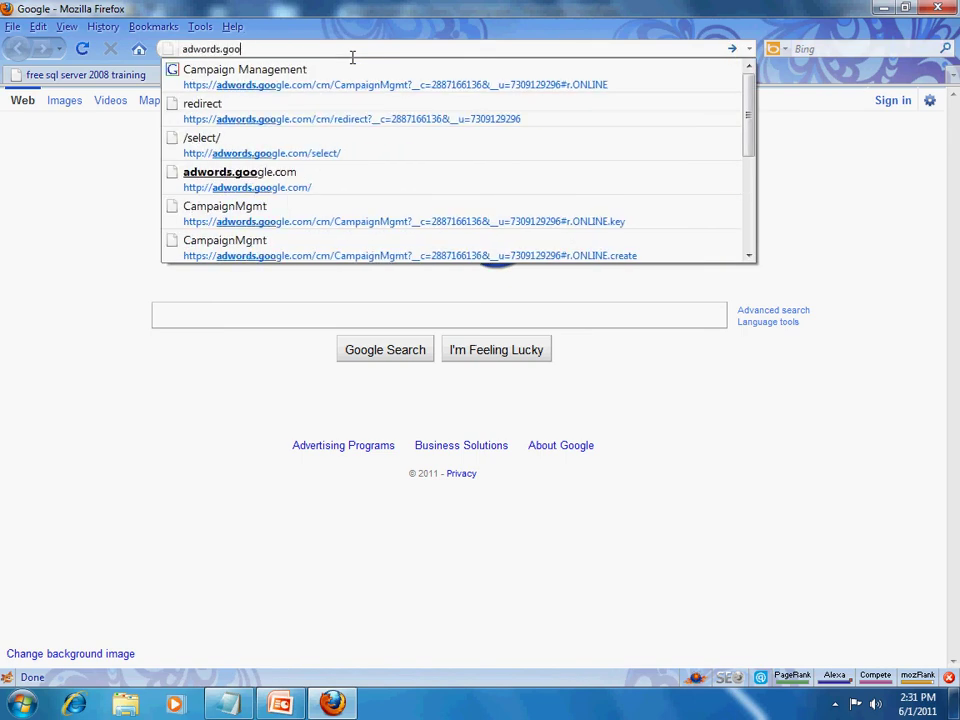
{"action": "type", "text": "gle.com"}
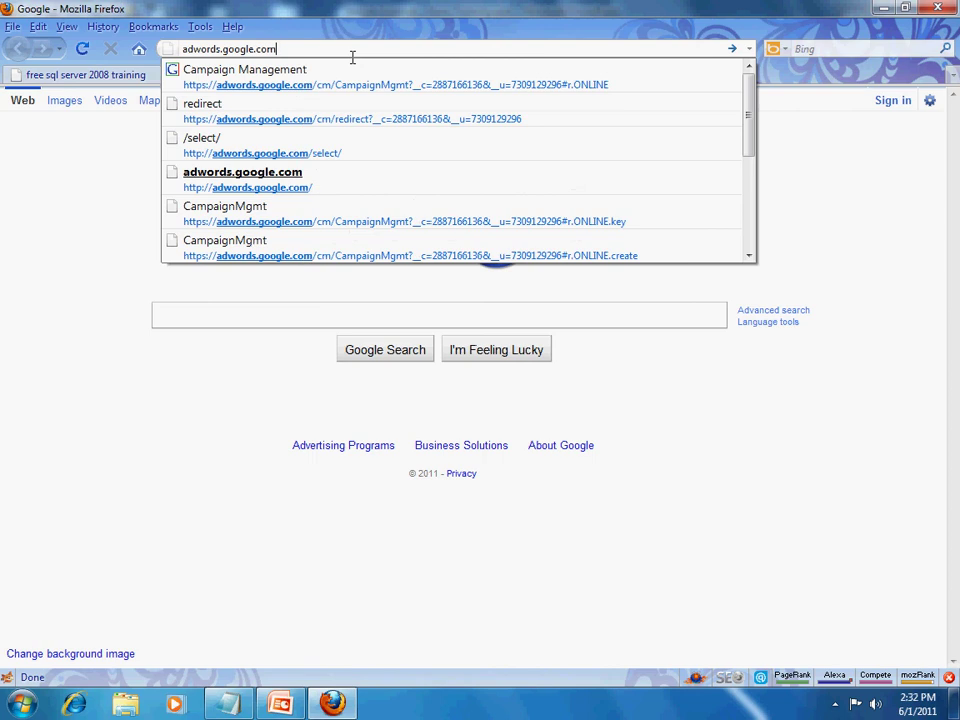
{"action": "key", "text": "Return"}
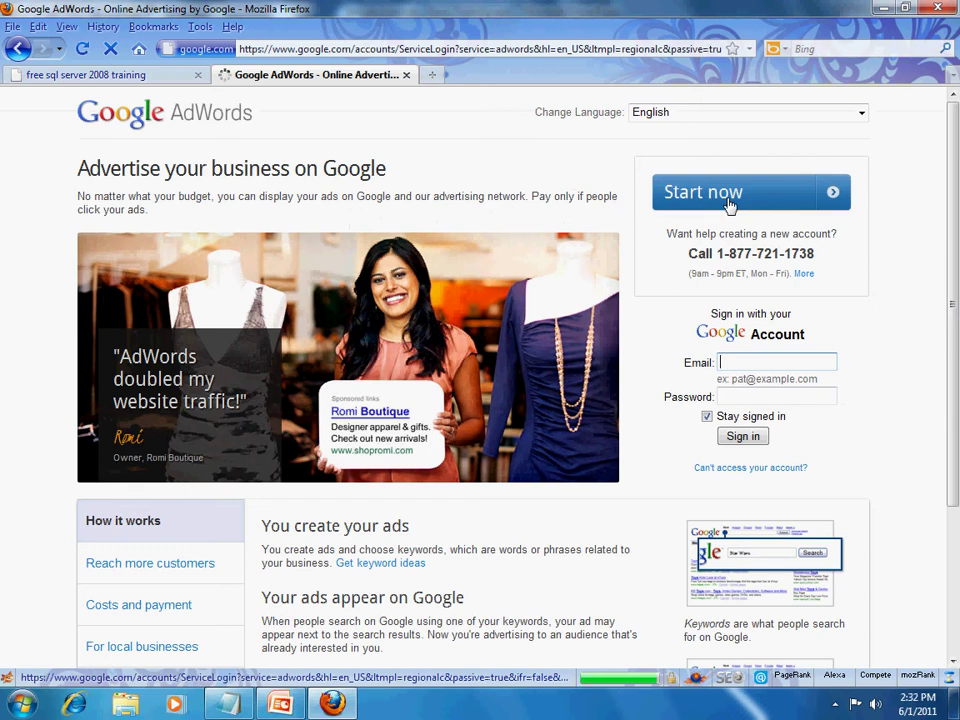
{"action": "left_click", "coordinate": [763, 368]}
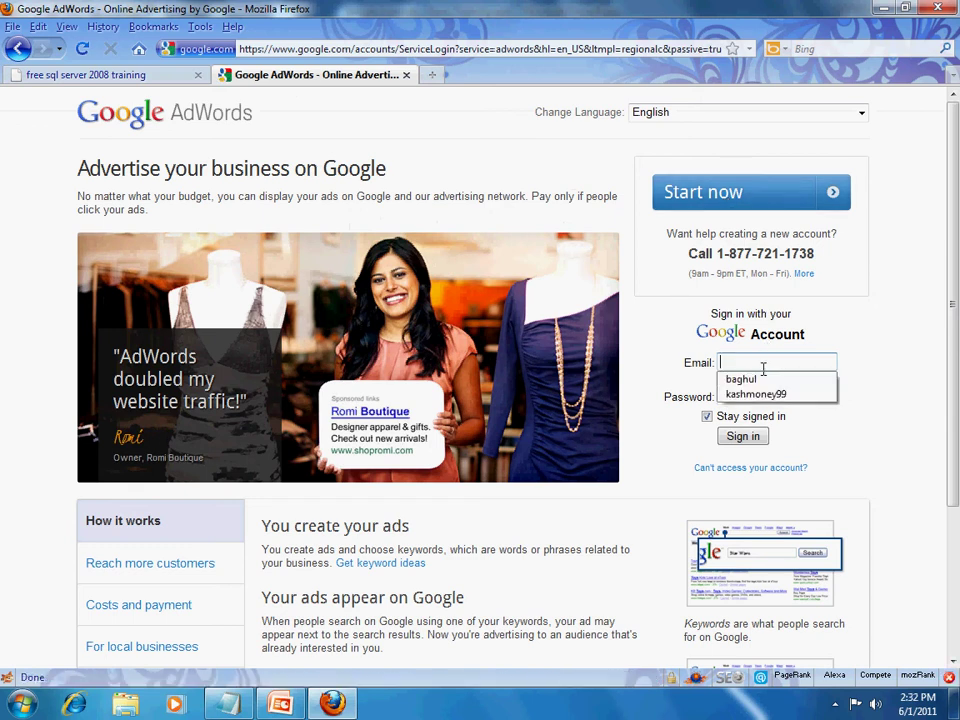
{"action": "type", "text": "kas"}
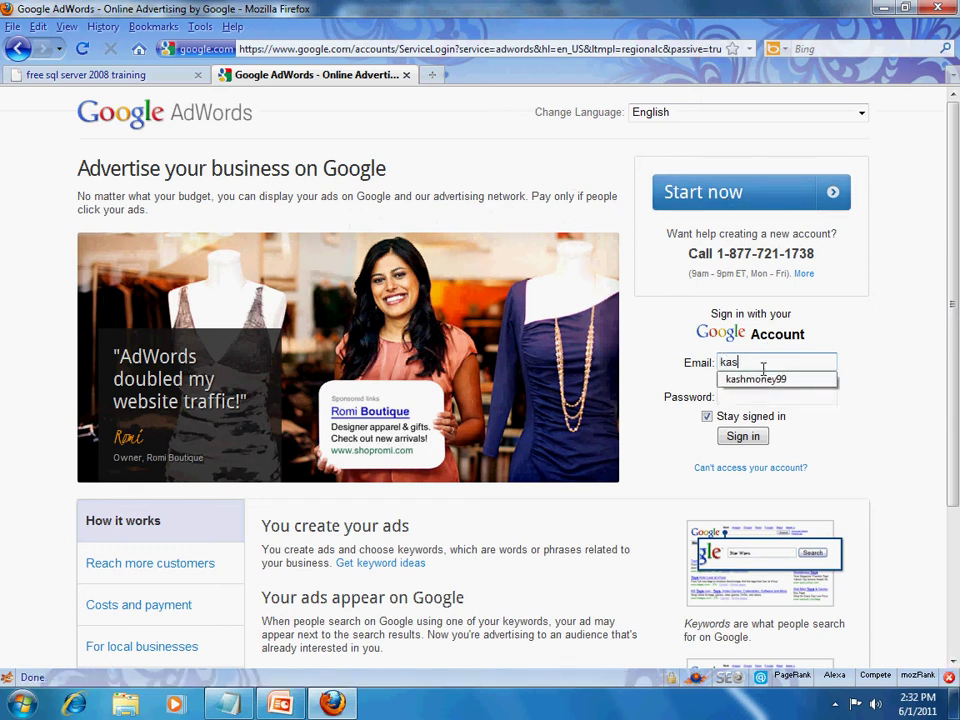
{"action": "key", "text": "Down"}
{"action": "key", "text": "Tab"}
{"action": "key", "text": "Return"}
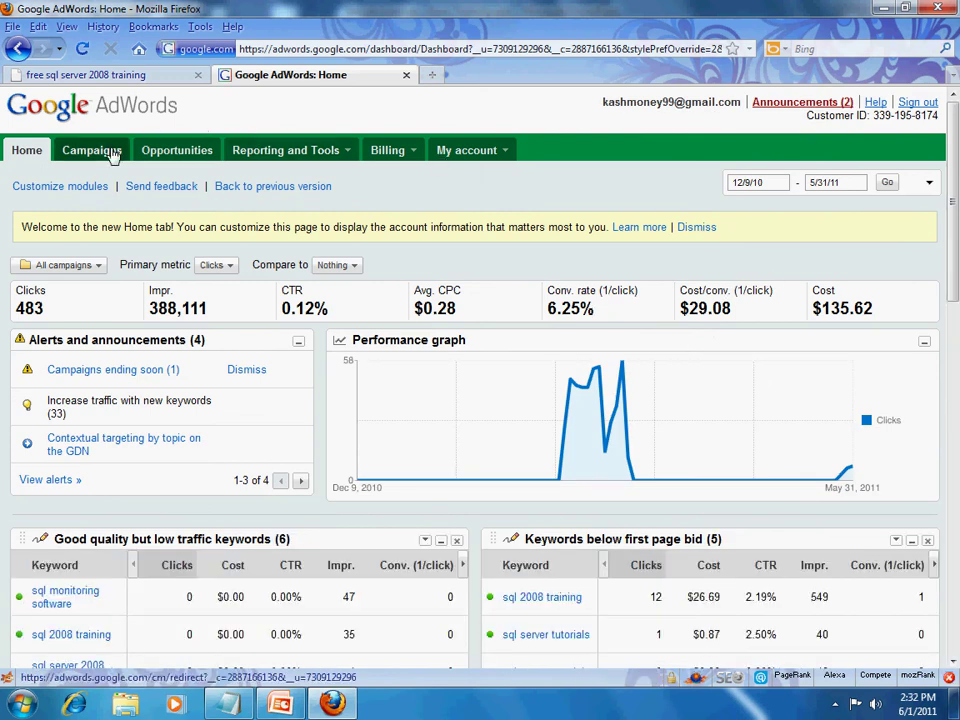
Step: Review the four campaigns, including sql-server-tutorials at $9.00/day and its $29.08 cost per conversion
{"action": "left_click", "coordinate": [112, 155]}
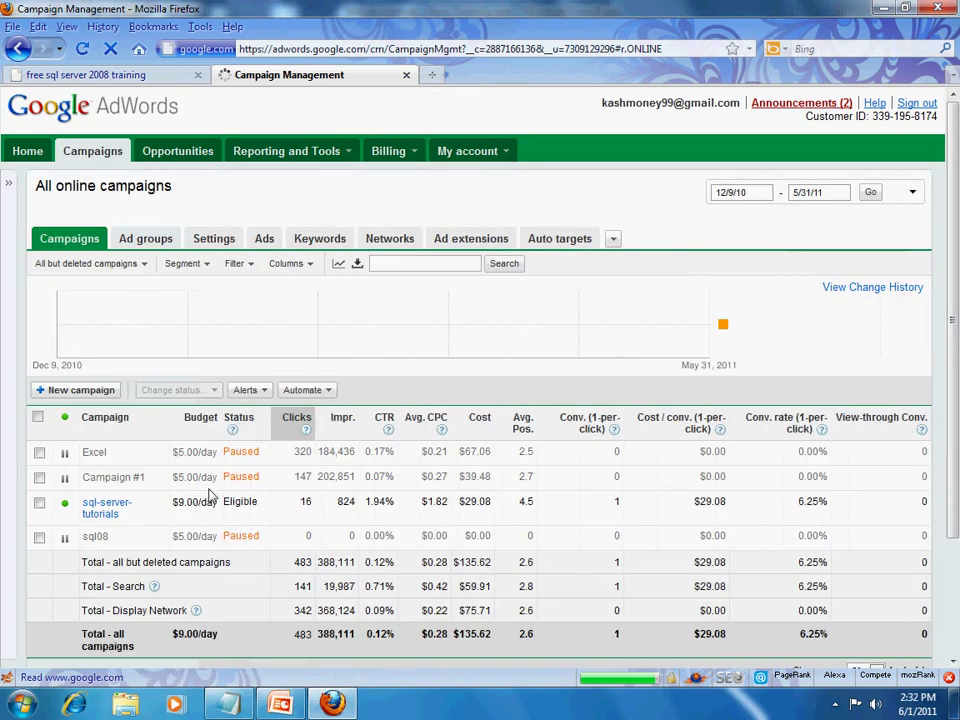
{"action": "left_click", "coordinate": [39, 503]}
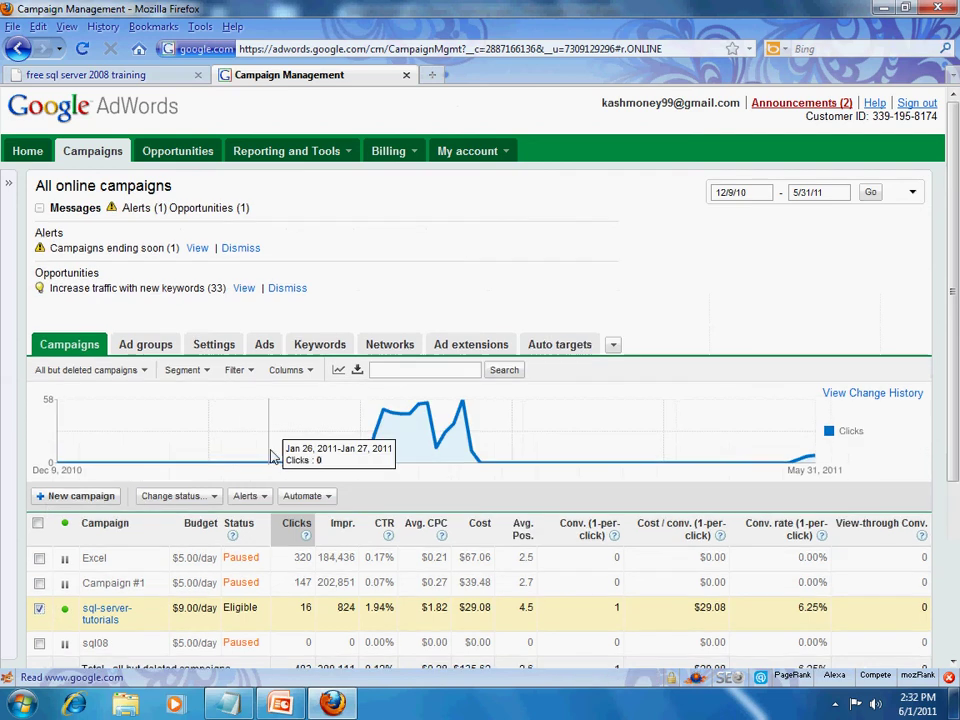
{"action": "scroll", "coordinate": [285, 443], "scroll_direction": "down", "scroll_amount": 4}
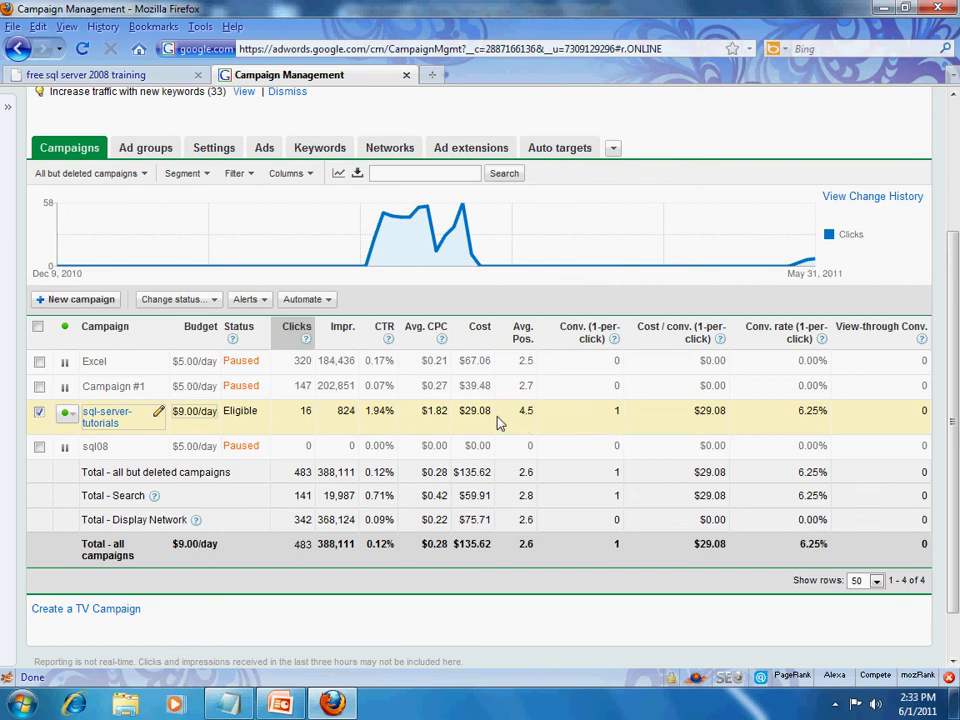
{"action": "double_click", "coordinate": [705, 417]}
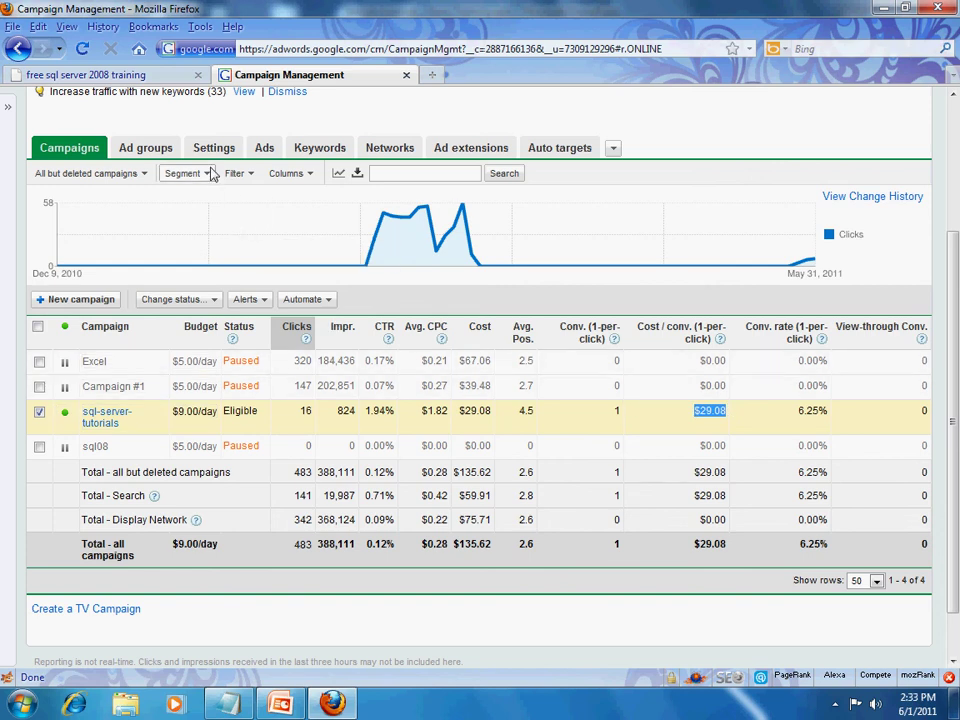
{"action": "scroll", "coordinate": [235, 225], "scroll_direction": "up", "scroll_amount": 2}
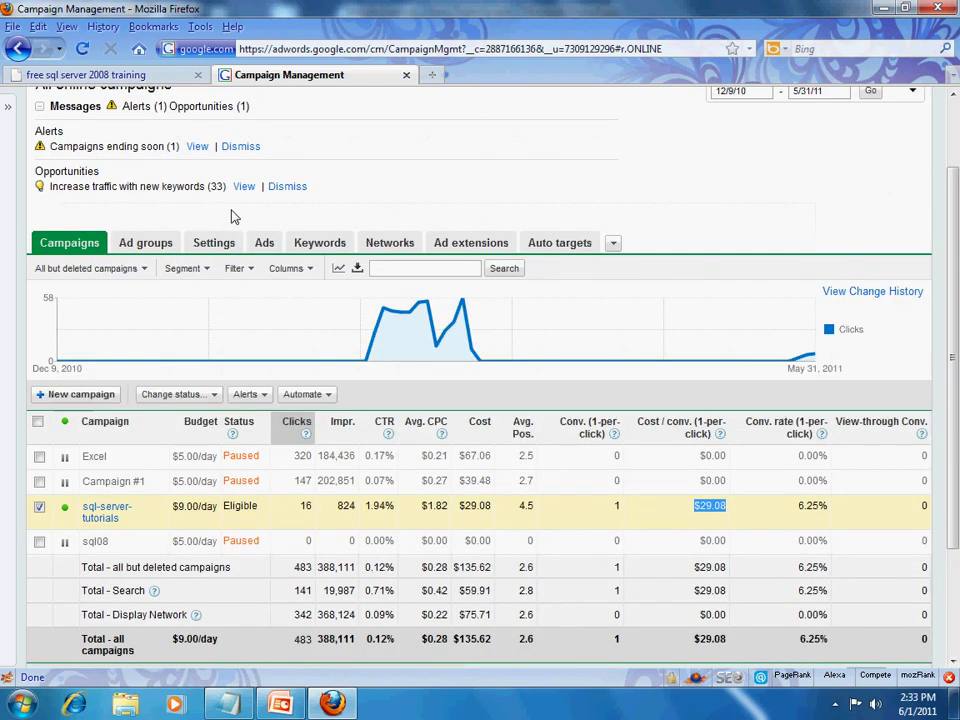
{"action": "scroll", "coordinate": [232, 214], "scroll_direction": "up", "scroll_amount": 2}
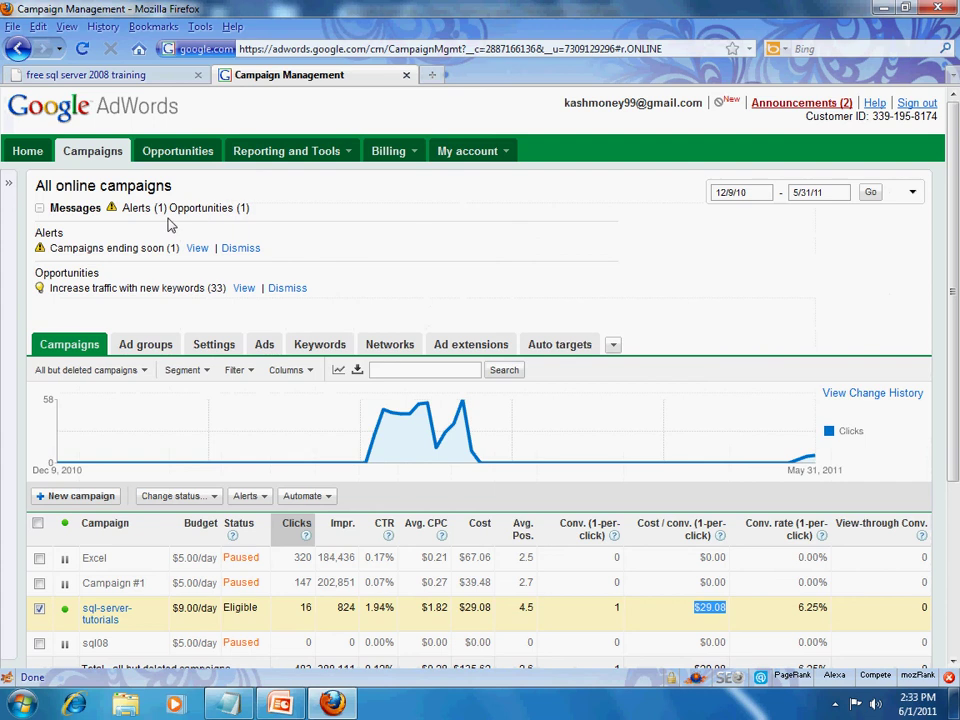
{"action": "mouse_move", "coordinate": [14, 190]}
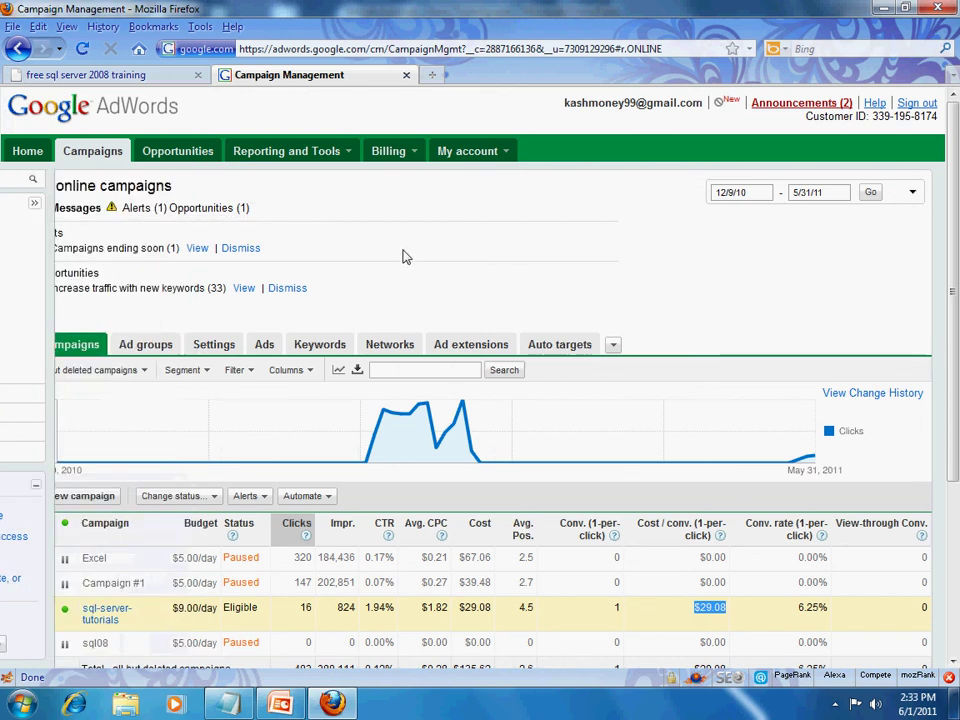
{"action": "scroll", "coordinate": [332, 293], "scroll_direction": "down", "scroll_amount": 2}
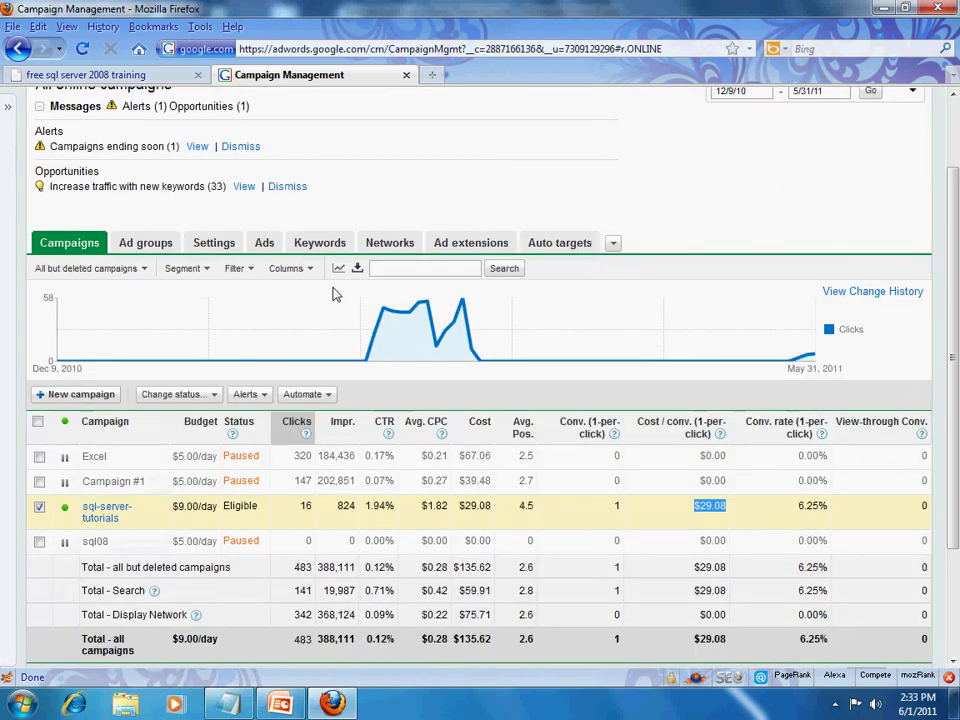
{"action": "scroll", "coordinate": [336, 294], "scroll_direction": "down", "scroll_amount": 2}
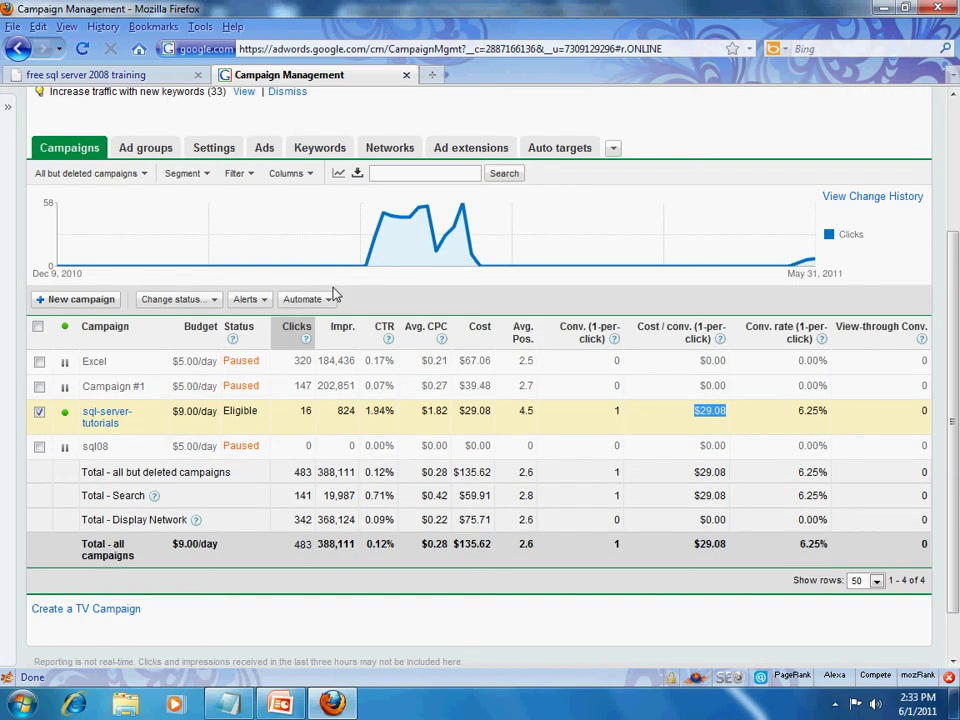
Step: Start a new campaign and replace its default name with 'SQL-Server'
{"action": "left_click", "coordinate": [80, 300]}
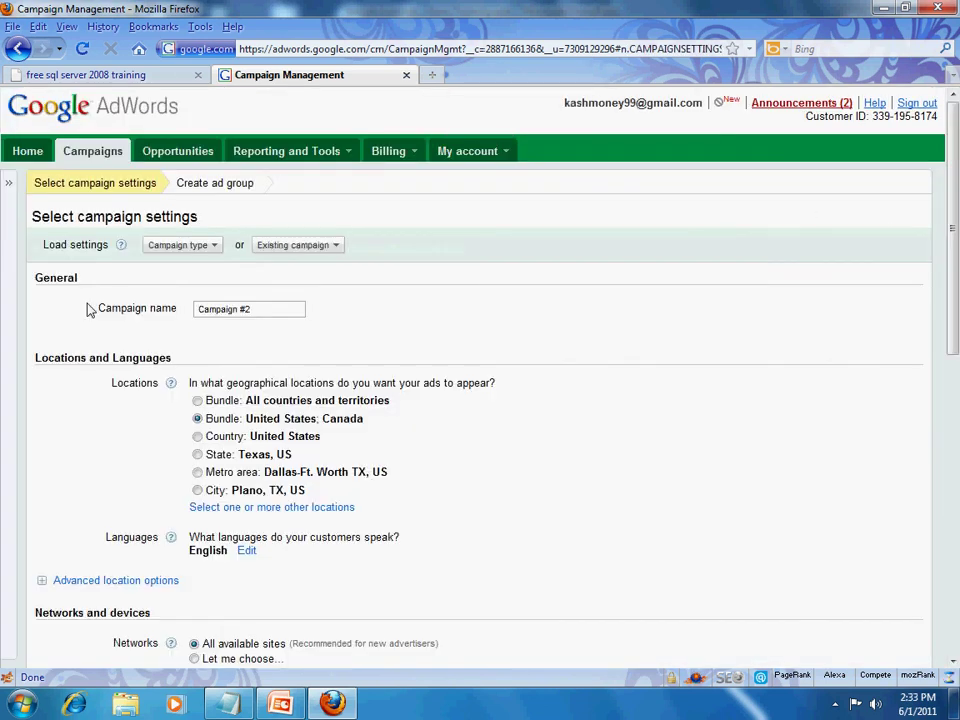
{"action": "left_click_drag", "start_coordinate": [287, 317], "coordinate": [173, 320]}
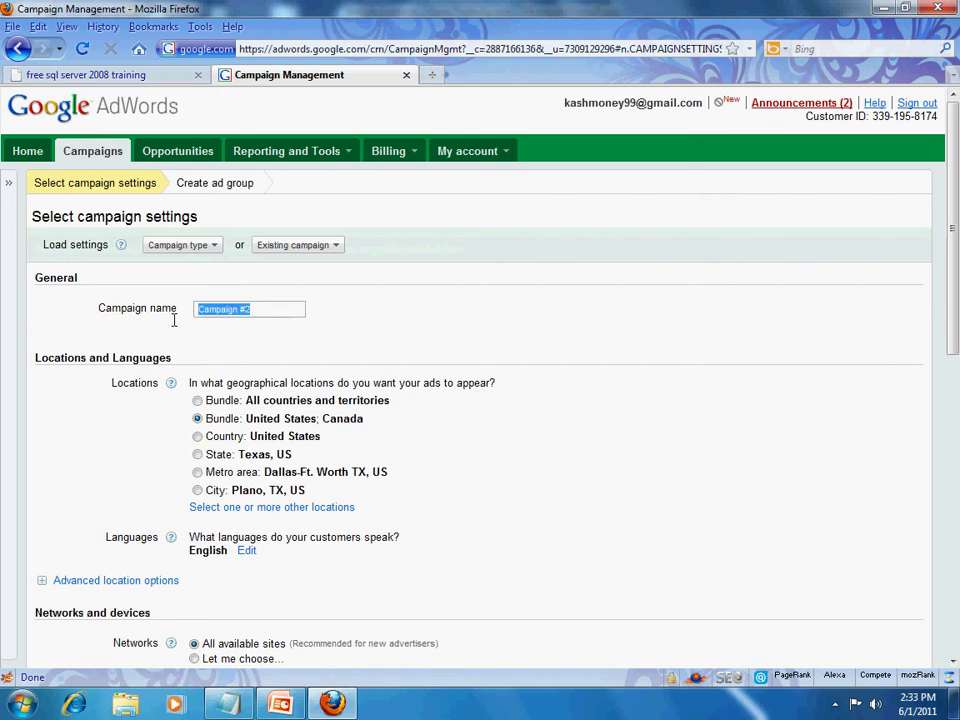
{"action": "type", "text": "SQL"}
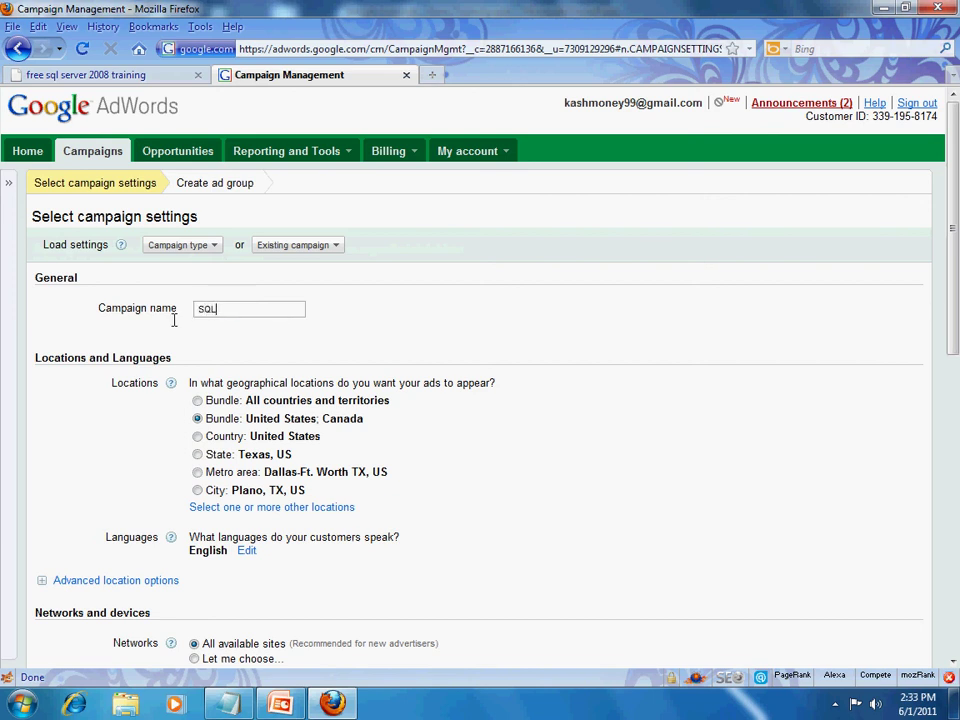
{"action": "type", "text": "-"}
{"action": "type", "text": "Server"}
{"action": "scroll", "coordinate": [505, 289], "scroll_direction": "down", "scroll_amount": 2}
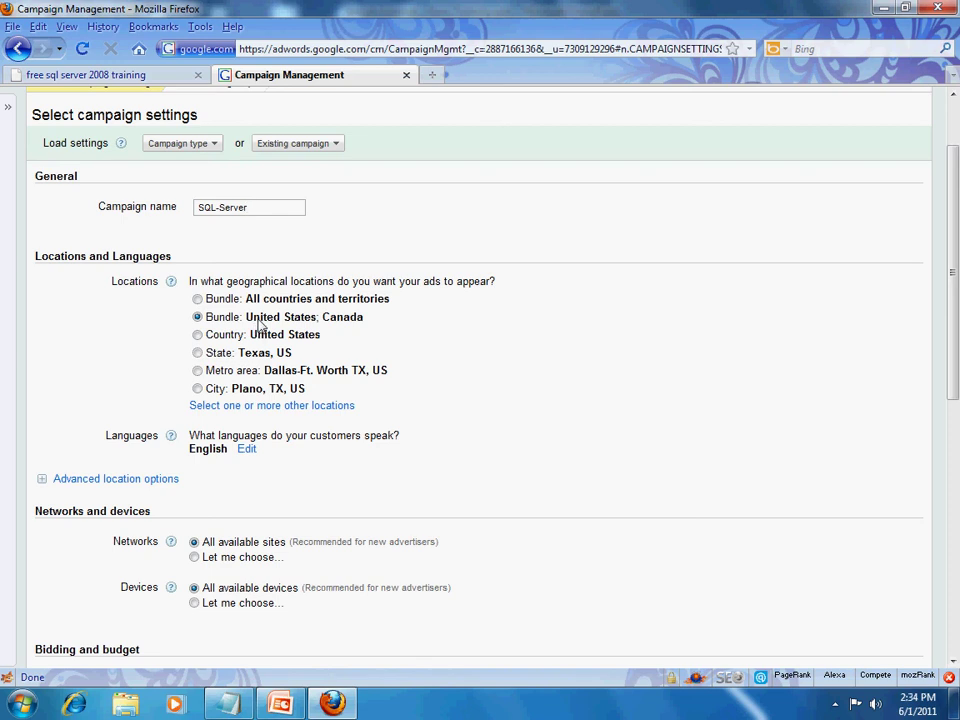
Step: Open the location chooser and look through its bundle, browse, search and custom options
{"action": "left_click", "coordinate": [258, 407]}
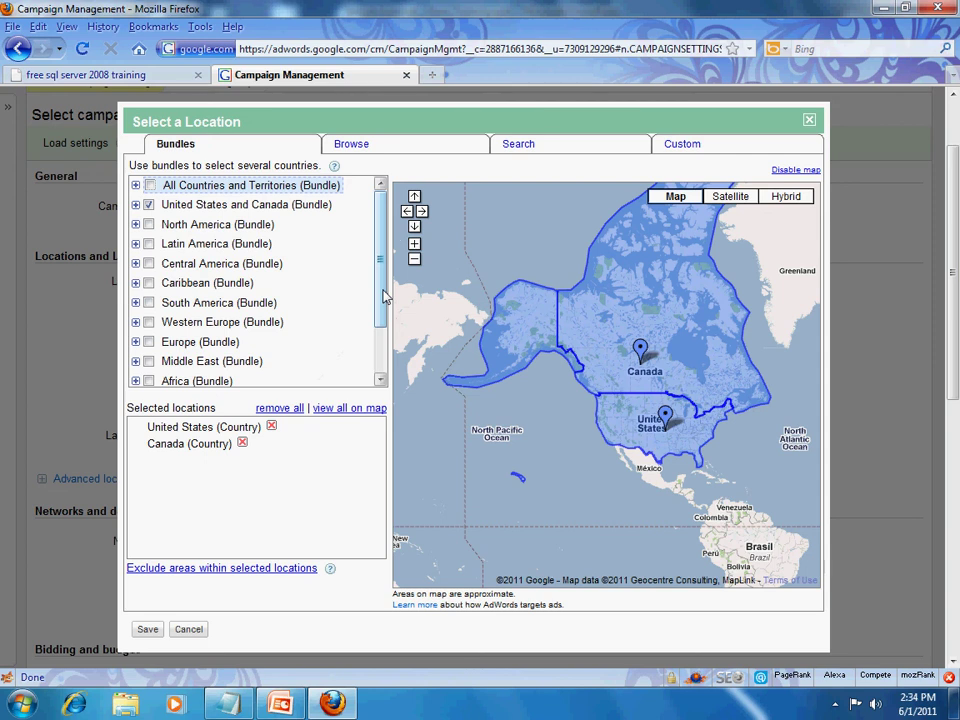
{"action": "left_click", "coordinate": [136, 205]}
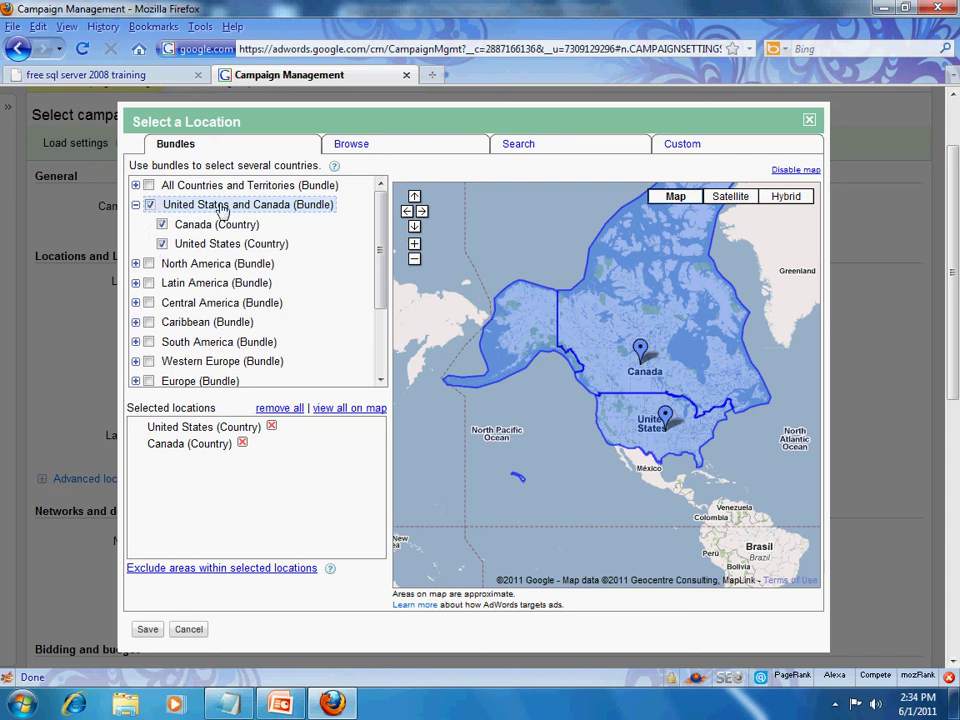
{"action": "left_click", "coordinate": [431, 158]}
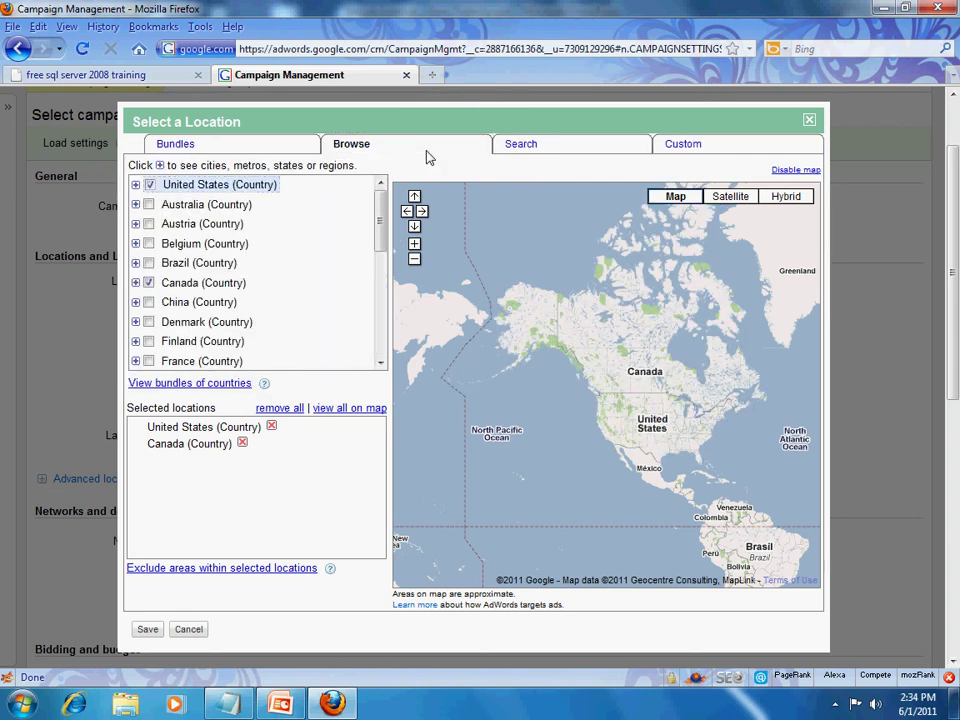
{"action": "left_click", "coordinate": [546, 150]}
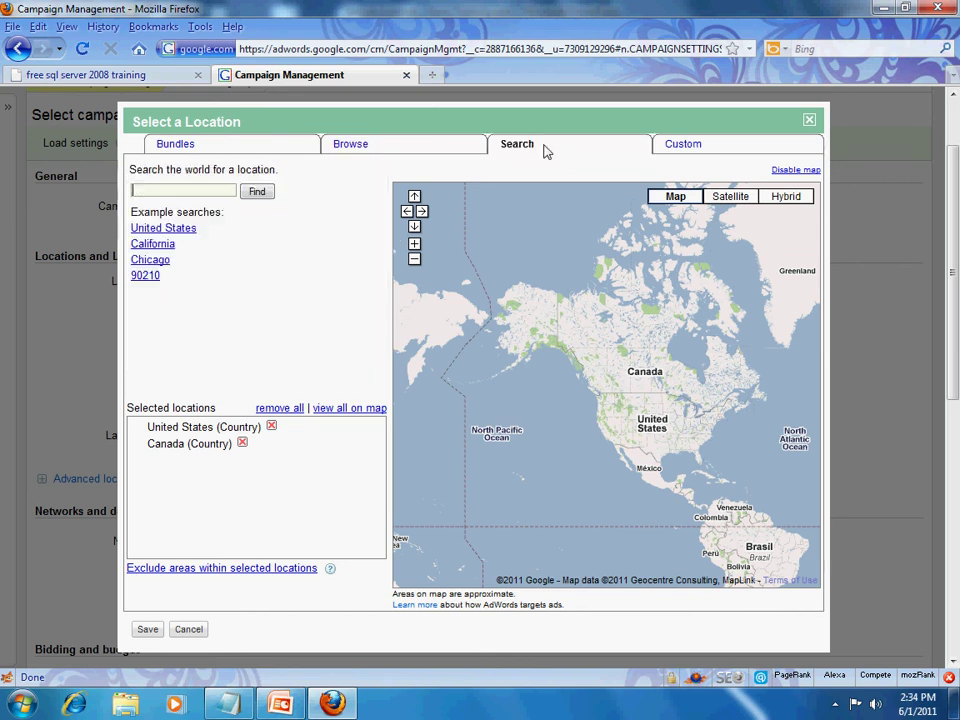
{"action": "left_click", "coordinate": [727, 152]}
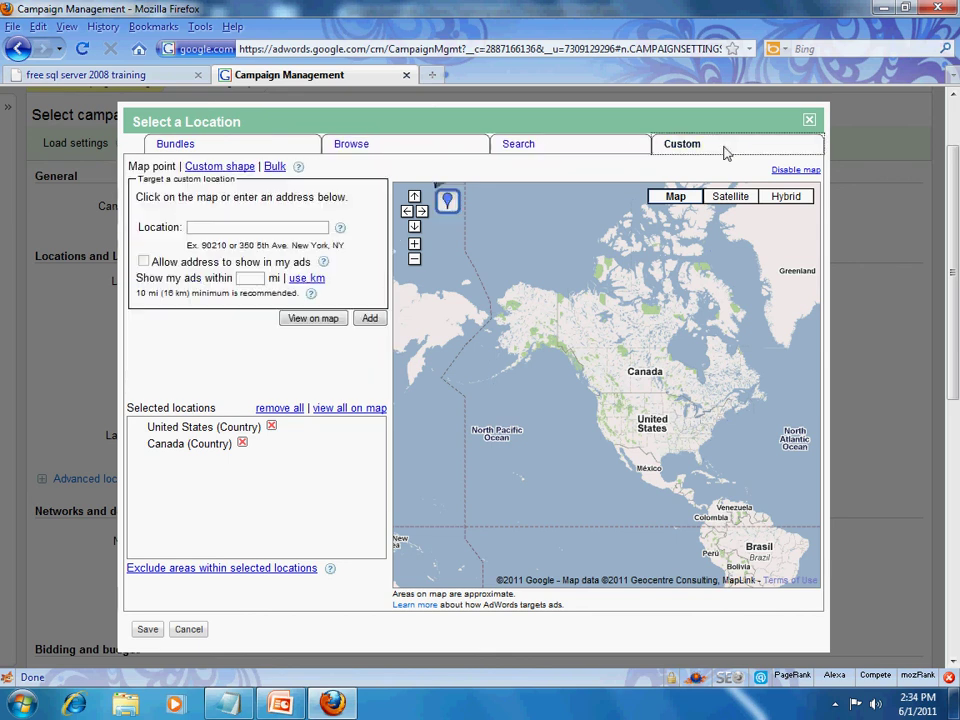
Step: Preview a 20-mile radius around 75024 (Plano, TX), then return to the country bundles
{"action": "left_click", "coordinate": [309, 236]}
{"action": "type", "text": "75024"}
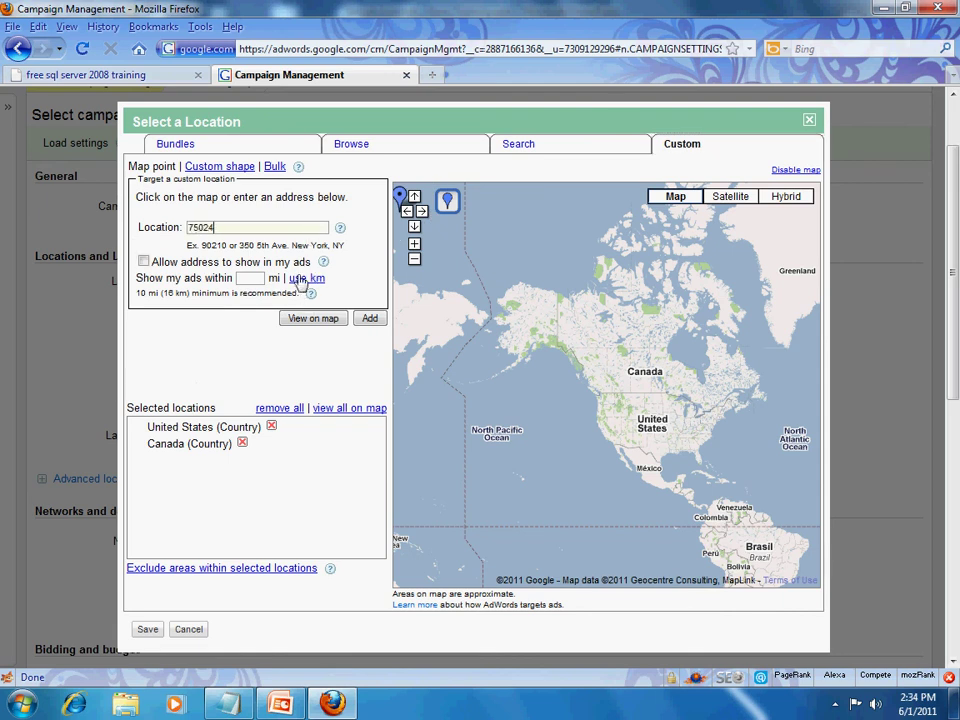
{"action": "key", "text": "Return"}
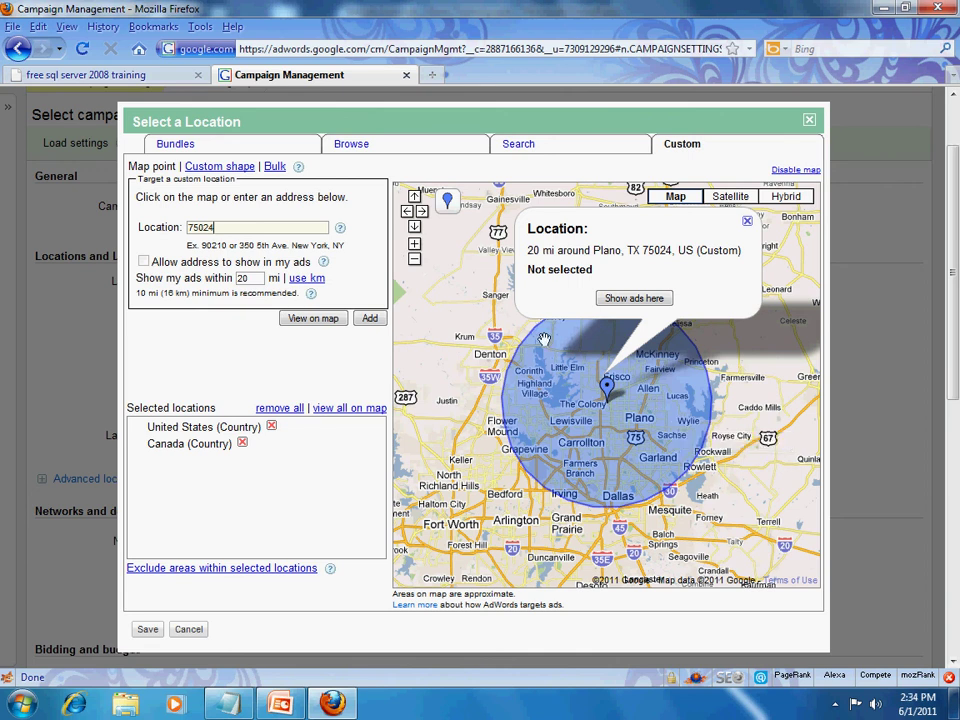
{"action": "left_click", "coordinate": [747, 221]}
{"action": "left_click", "coordinate": [276, 150]}
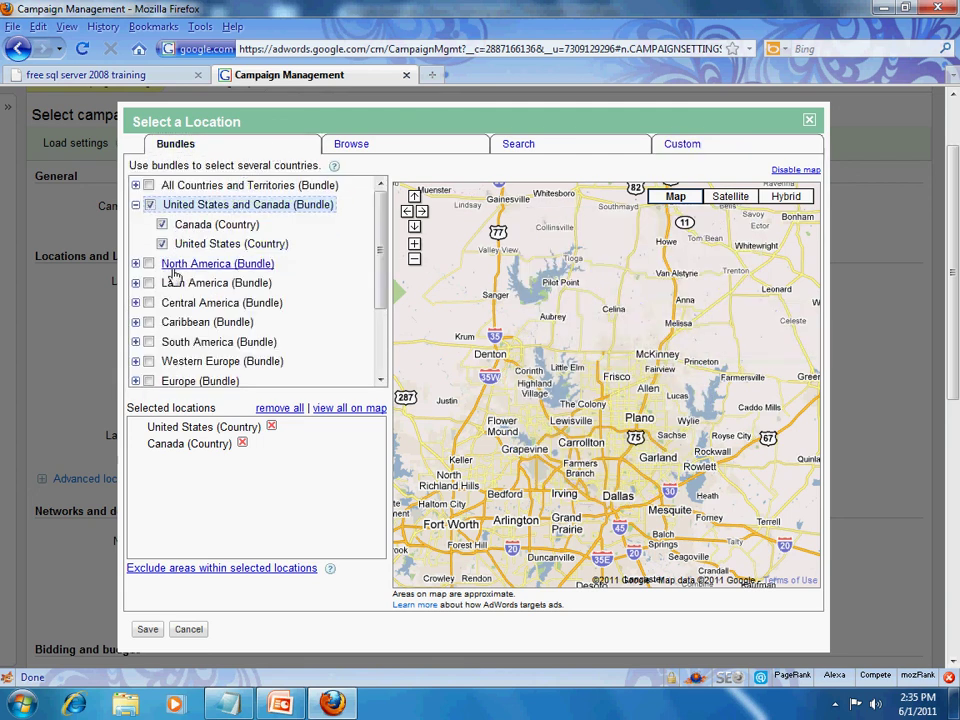
Step: Add the Western Europe bundle to the United States and Canada and save the locations
{"action": "left_click", "coordinate": [148, 362]}
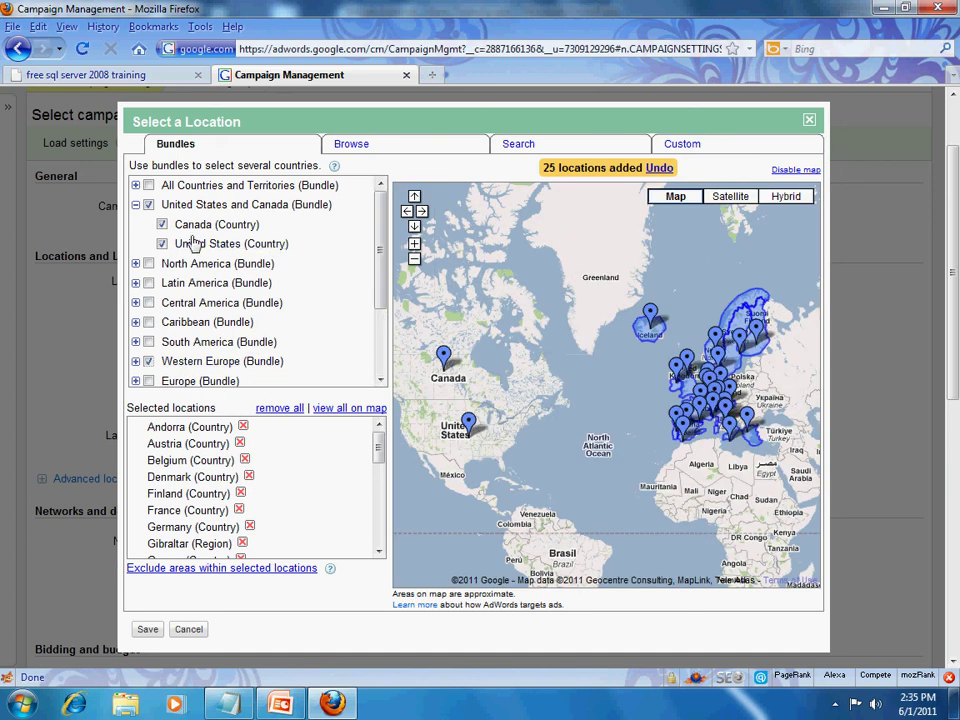
{"action": "left_click", "coordinate": [137, 205]}
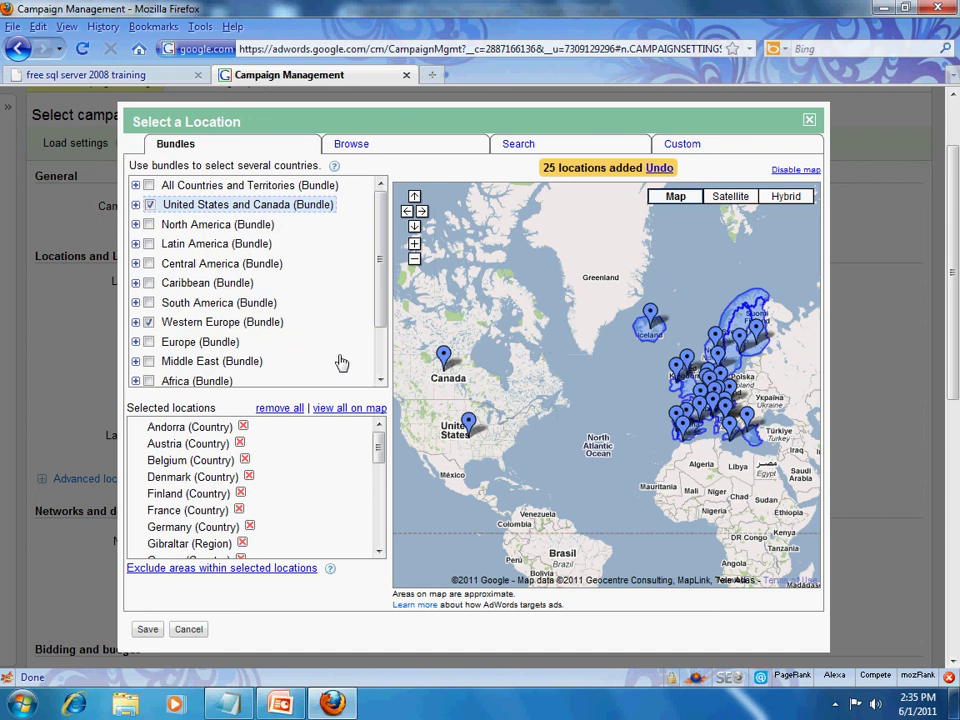
{"action": "scroll", "coordinate": [365, 374], "scroll_direction": "down", "scroll_amount": 1}
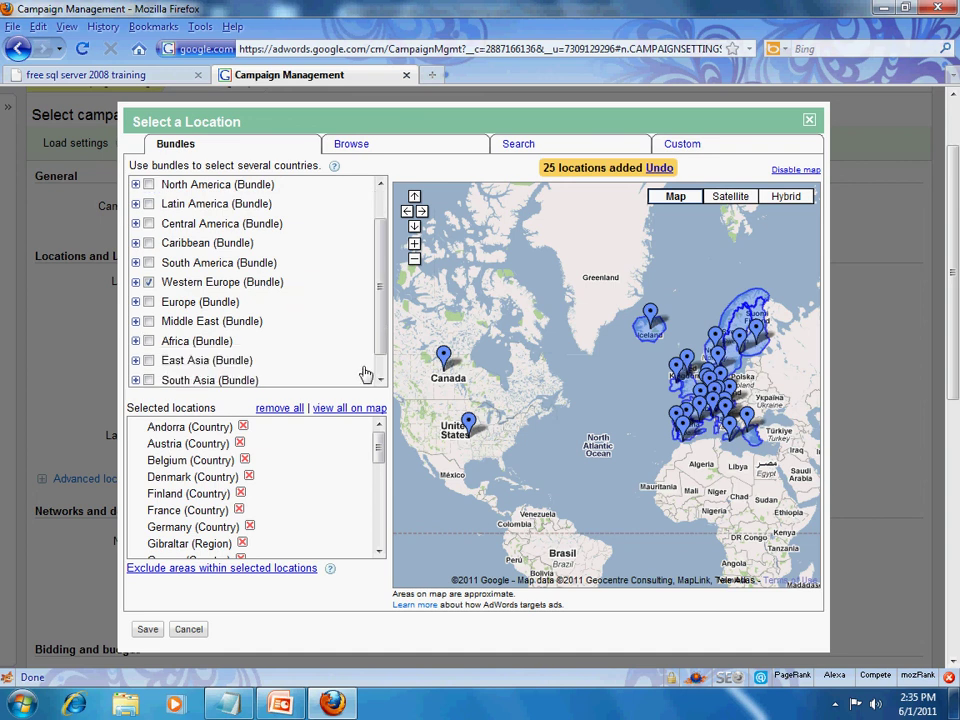
{"action": "left_click", "coordinate": [148, 629]}
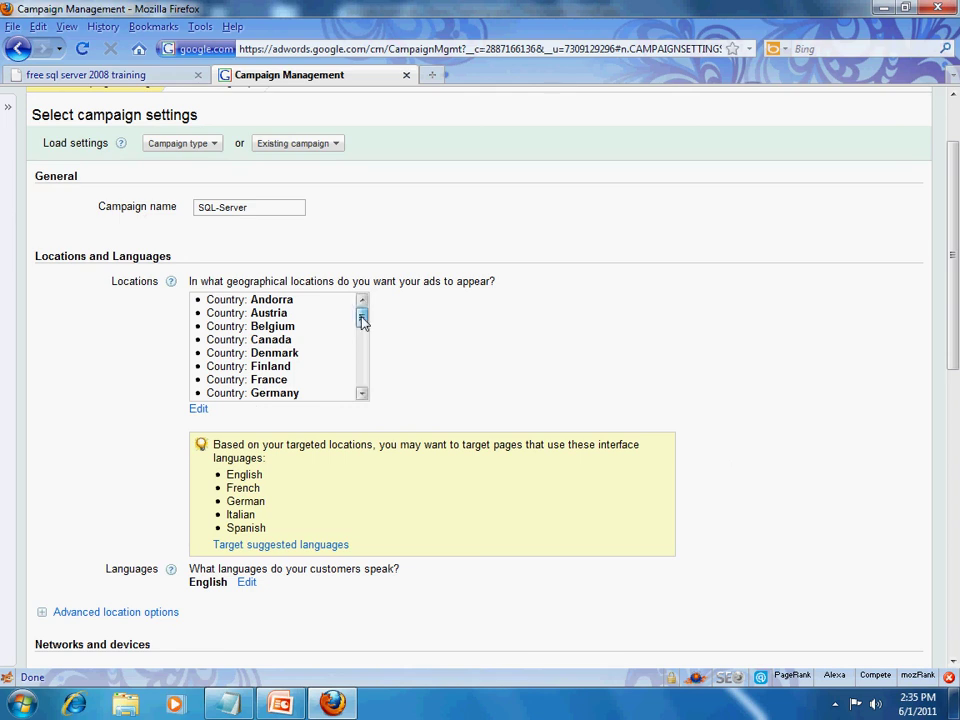
{"action": "left_click_drag", "start_coordinate": [362, 317], "coordinate": [362, 390]}
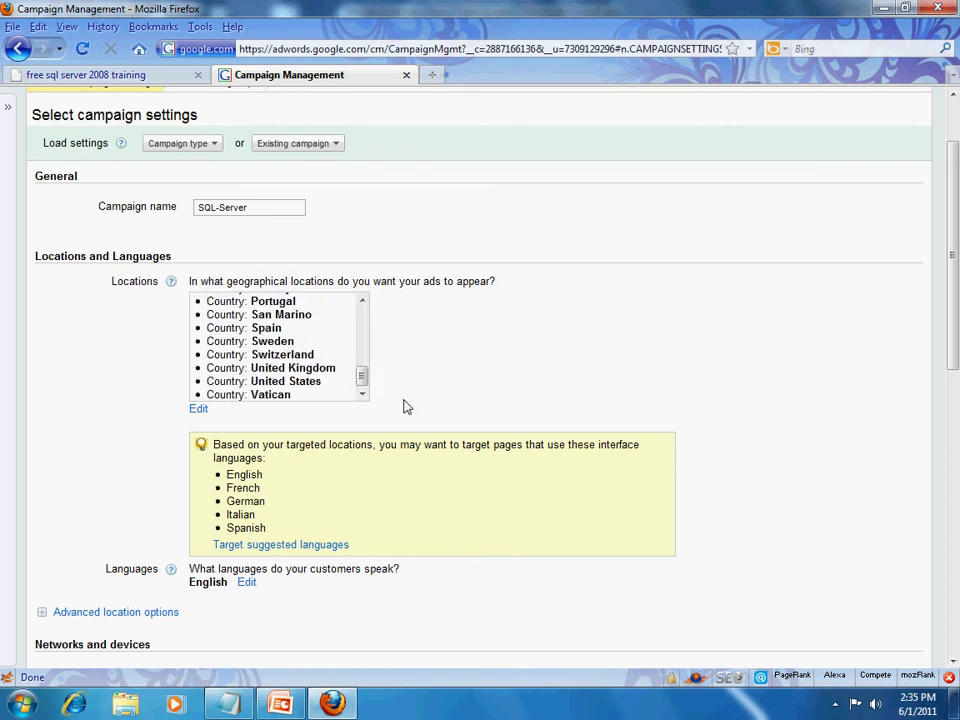
{"action": "scroll", "coordinate": [440, 400], "scroll_direction": "down", "scroll_amount": 2}
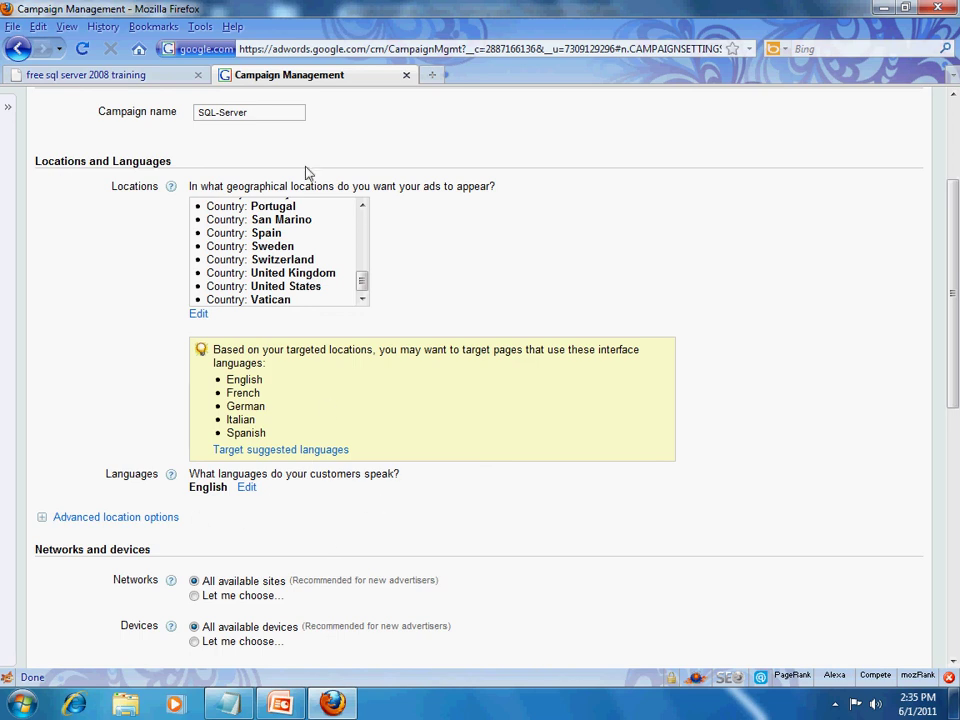
{"action": "left_click", "coordinate": [133, 80]}
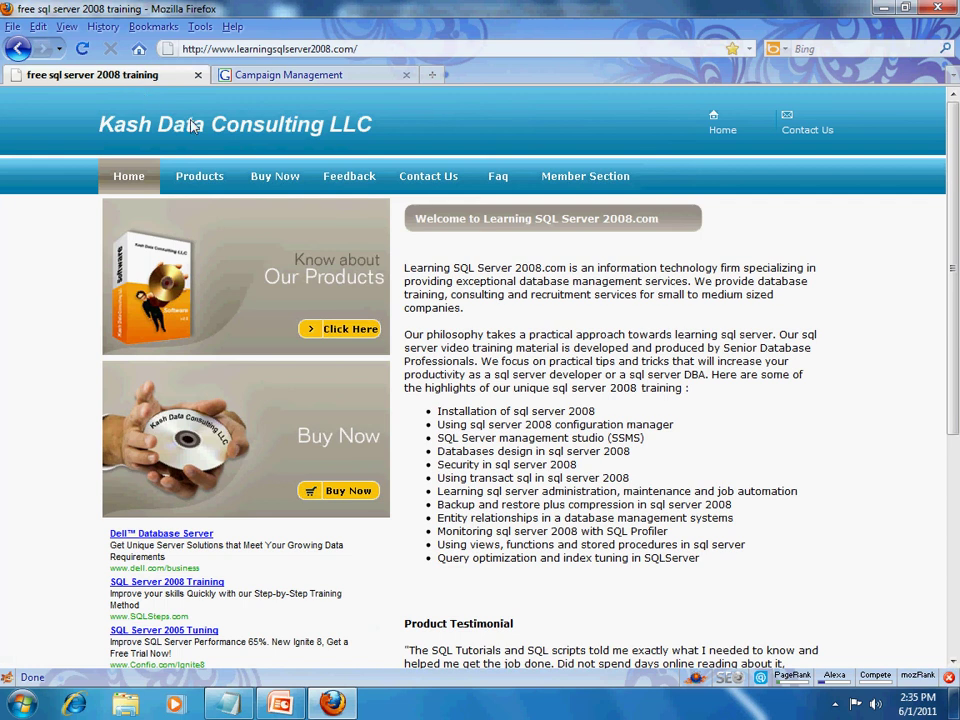
{"action": "left_click", "coordinate": [242, 75]}
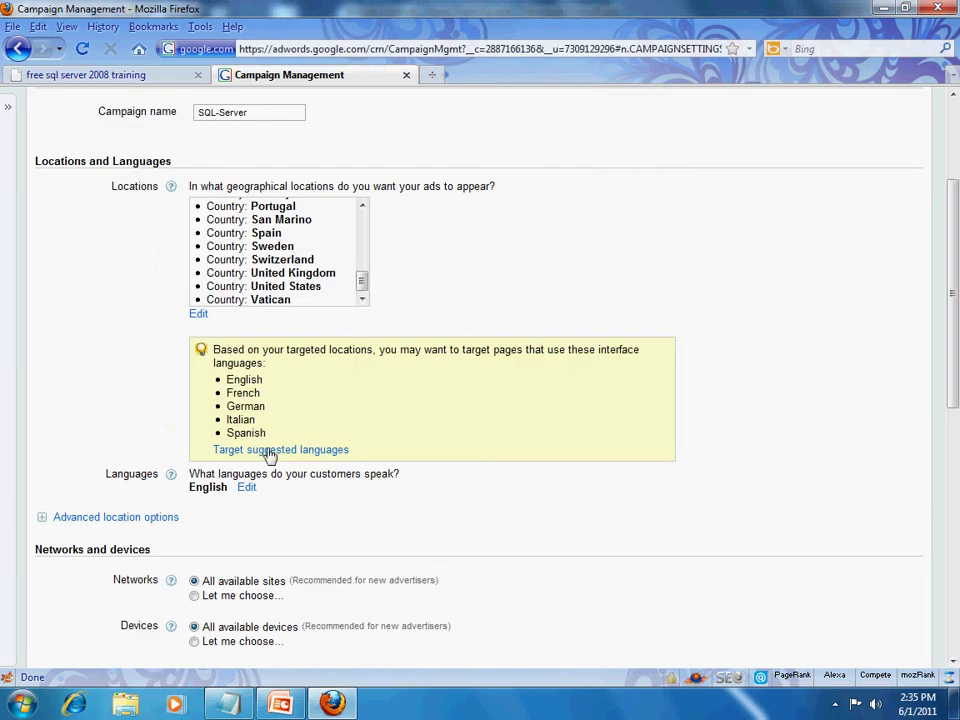
{"action": "scroll", "coordinate": [257, 513], "scroll_direction": "down", "scroll_amount": 2}
{"action": "scroll", "coordinate": [258, 500], "scroll_direction": "down", "scroll_amount": 2}
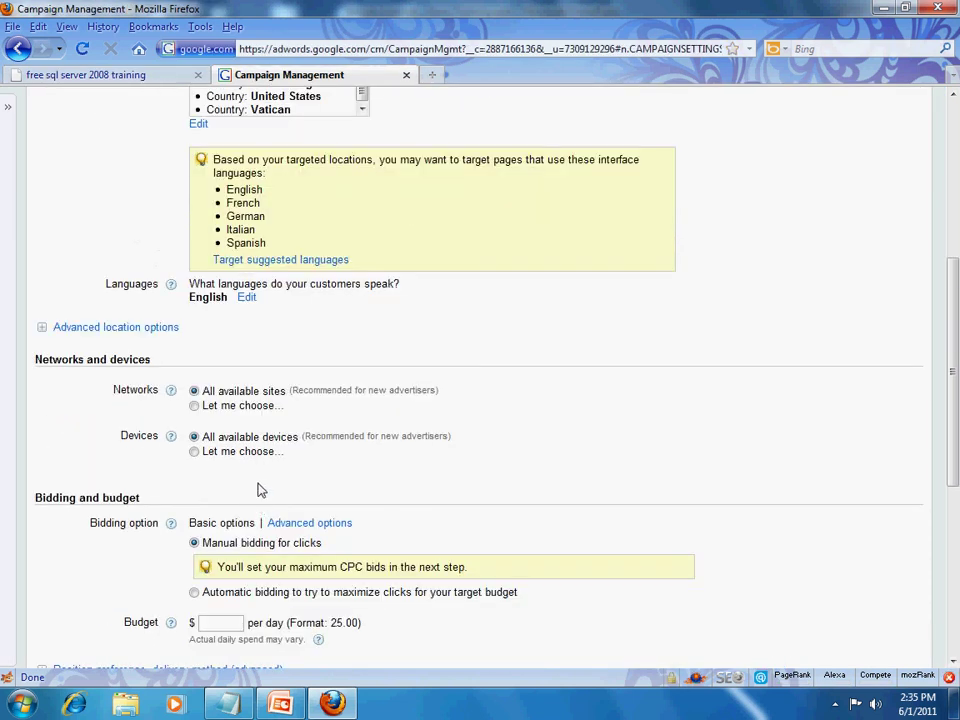
{"action": "scroll", "coordinate": [379, 435], "scroll_direction": "down", "scroll_amount": 2}
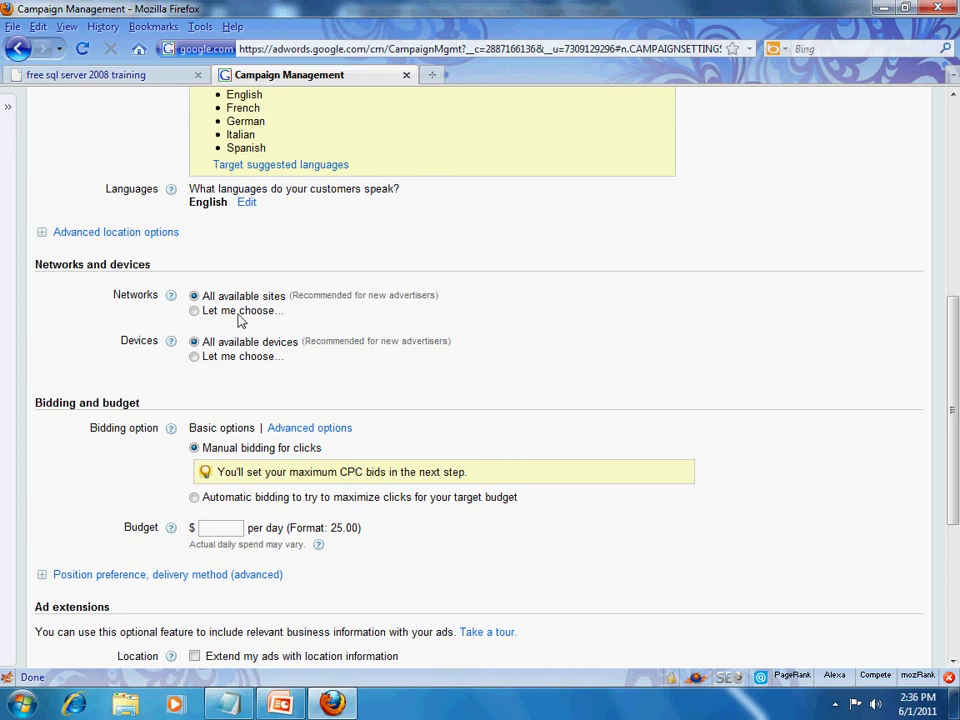
Step: Set Networks to 'Let me choose...' to reveal the Google search options, then open a blank tab
{"action": "left_click", "coordinate": [193, 312]}
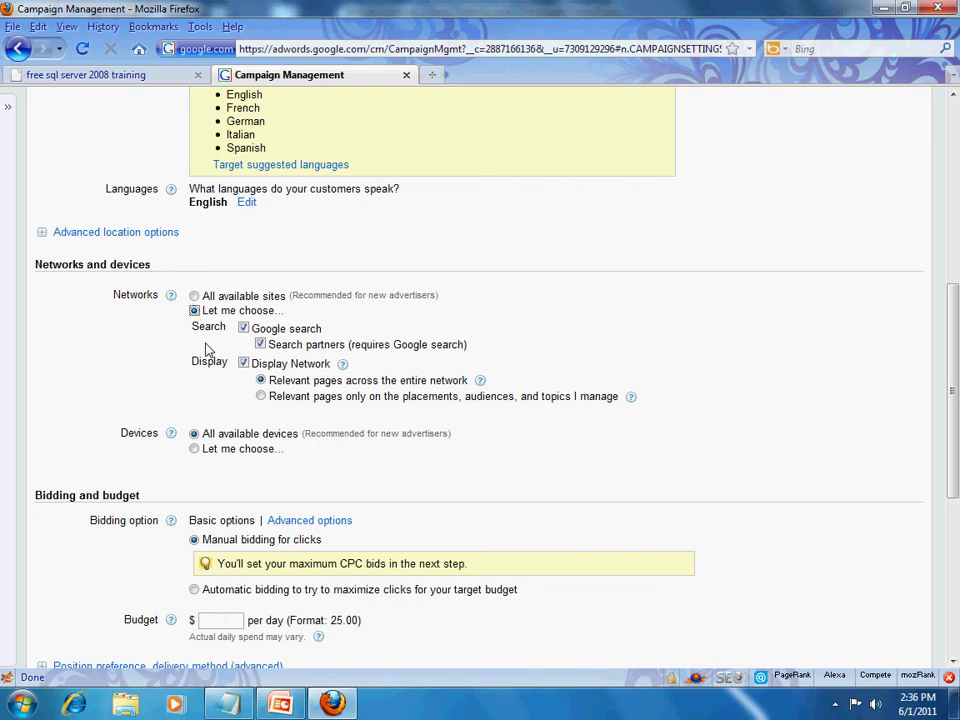
{"action": "scroll", "coordinate": [160, 340], "scroll_direction": "down", "scroll_amount": 2}
{"action": "left_click", "coordinate": [243, 268]}
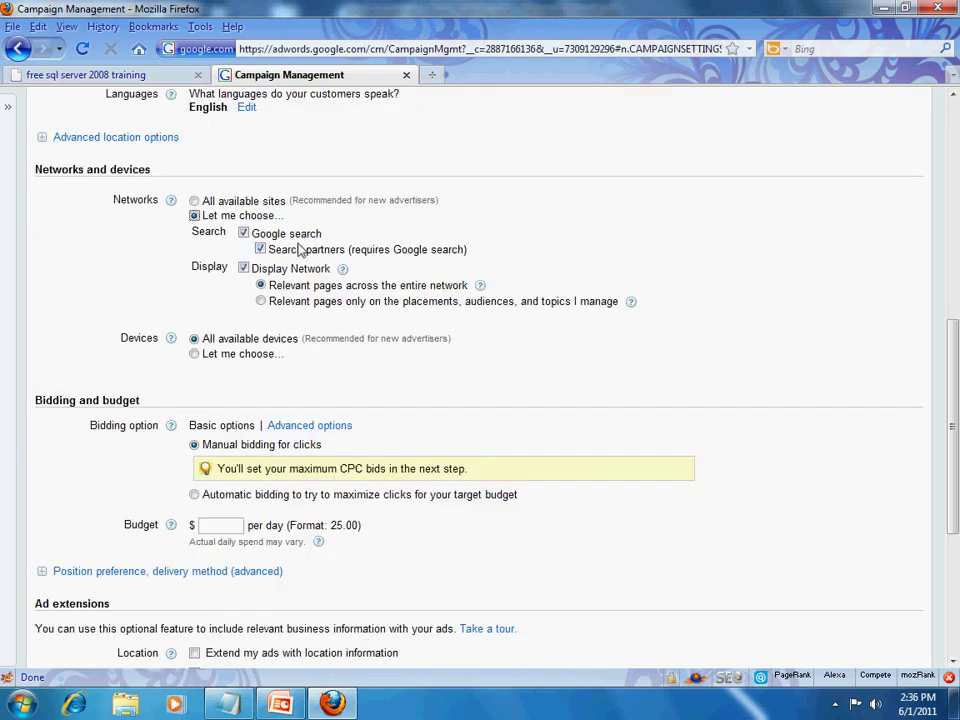
{"action": "left_click_drag", "start_coordinate": [322, 233], "coordinate": [250, 236]}
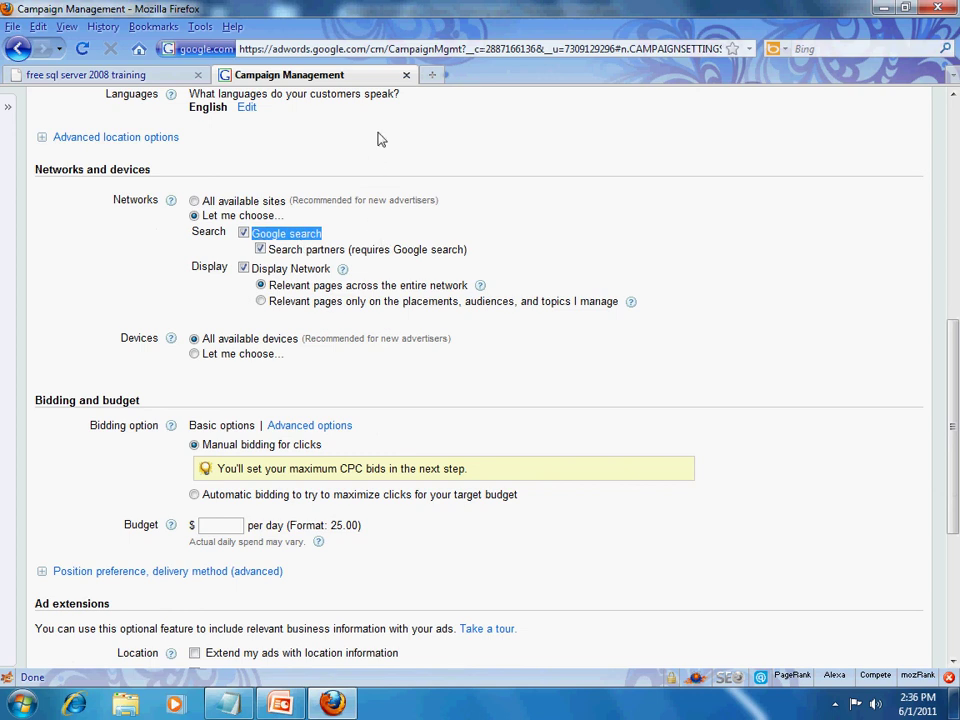
{"action": "left_click", "coordinate": [432, 74]}
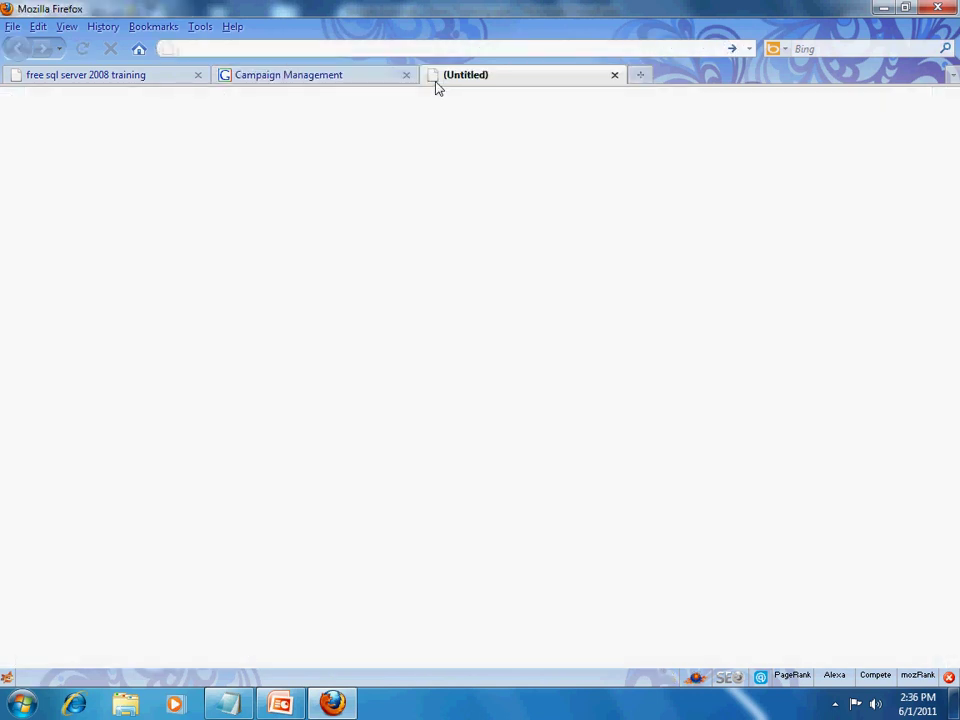
Step: Load google.com in the new tab, then go back to the Campaign Management tab
{"action": "type", "text": "goo"}
{"action": "key", "text": "Down"}
{"action": "key", "text": "Return"}
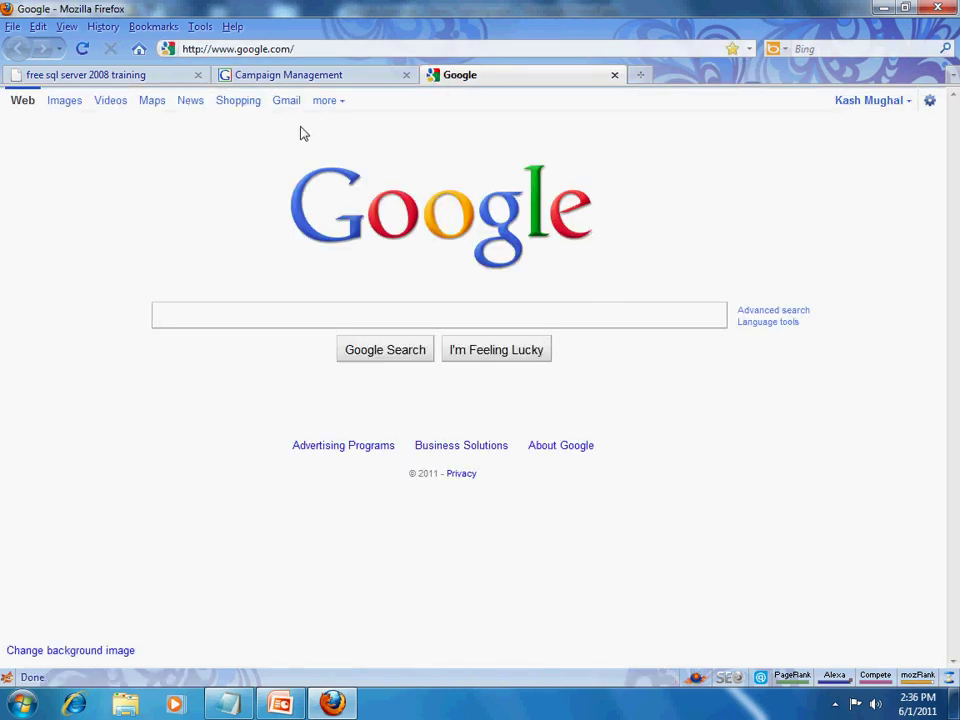
{"action": "left_click", "coordinate": [298, 76]}
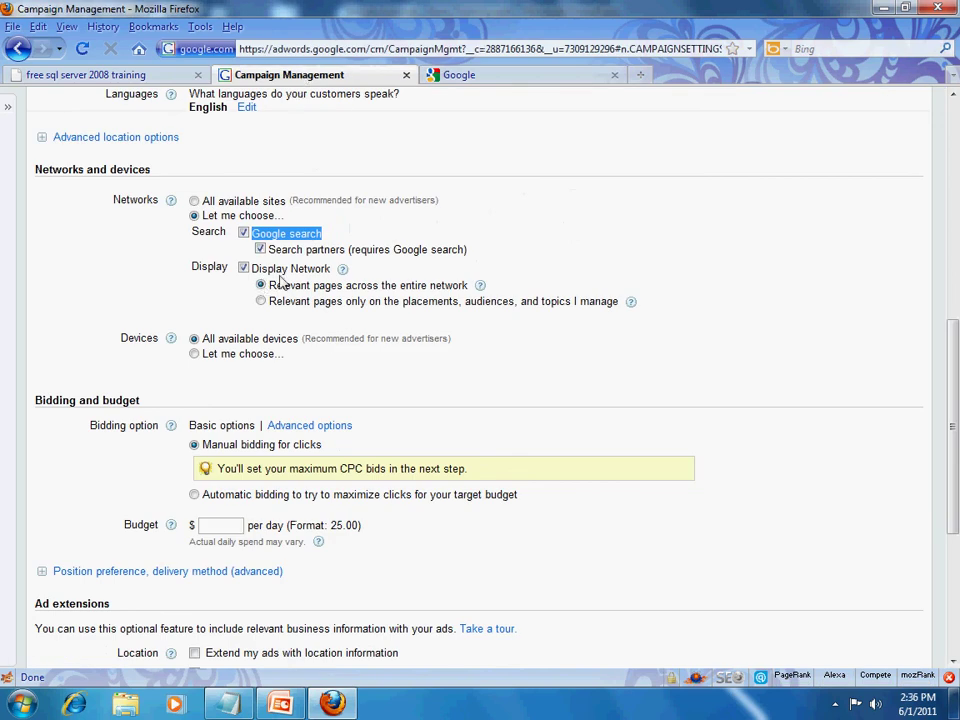
Step: Uncheck the Display Network after reading its help, and set Devices to 'Let me choose...'
{"action": "left_click", "coordinate": [342, 270]}
{"action": "left_click", "coordinate": [244, 268]}
{"action": "left_click", "coordinate": [244, 269]}
{"action": "left_click", "coordinate": [244, 271]}
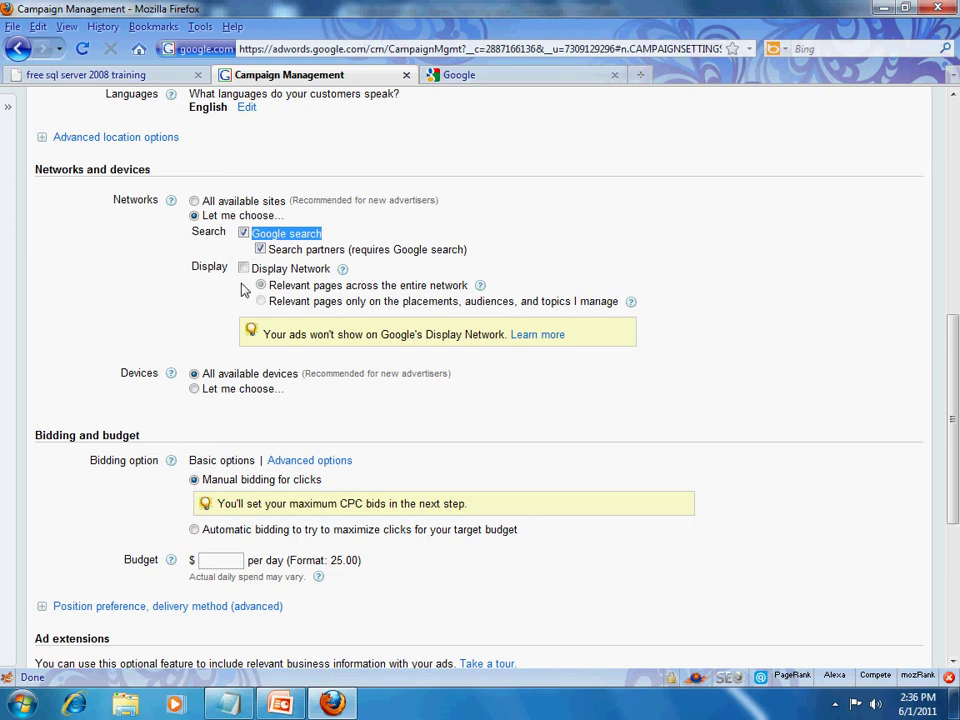
{"action": "left_click", "coordinate": [195, 390]}
{"action": "scroll", "coordinate": [198, 396], "scroll_direction": "down", "scroll_amount": 2}
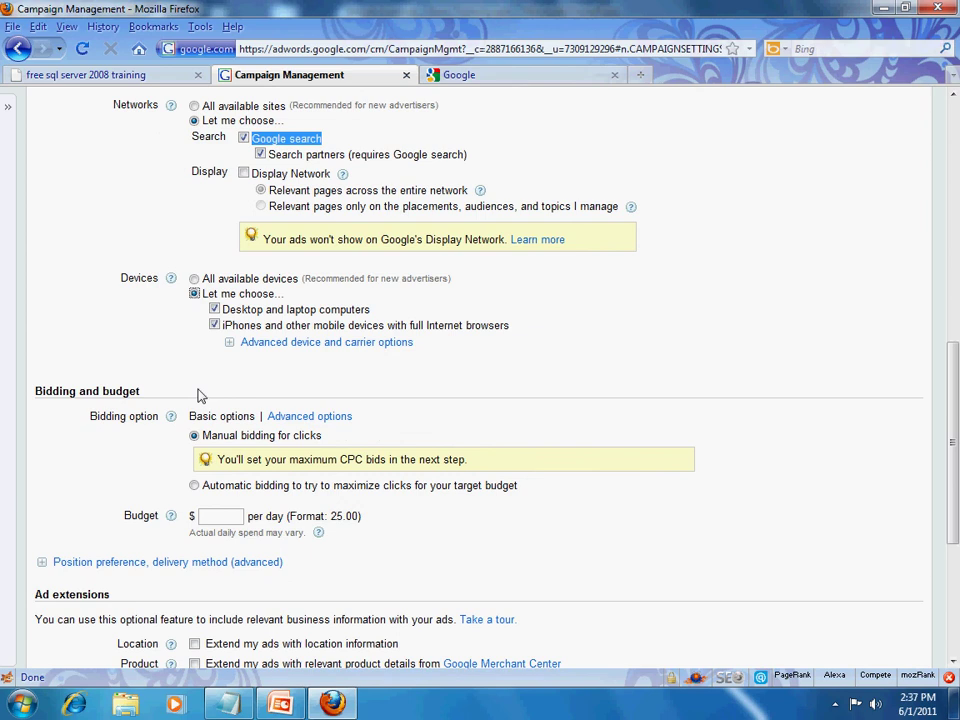
{"action": "left_click", "coordinate": [215, 310]}
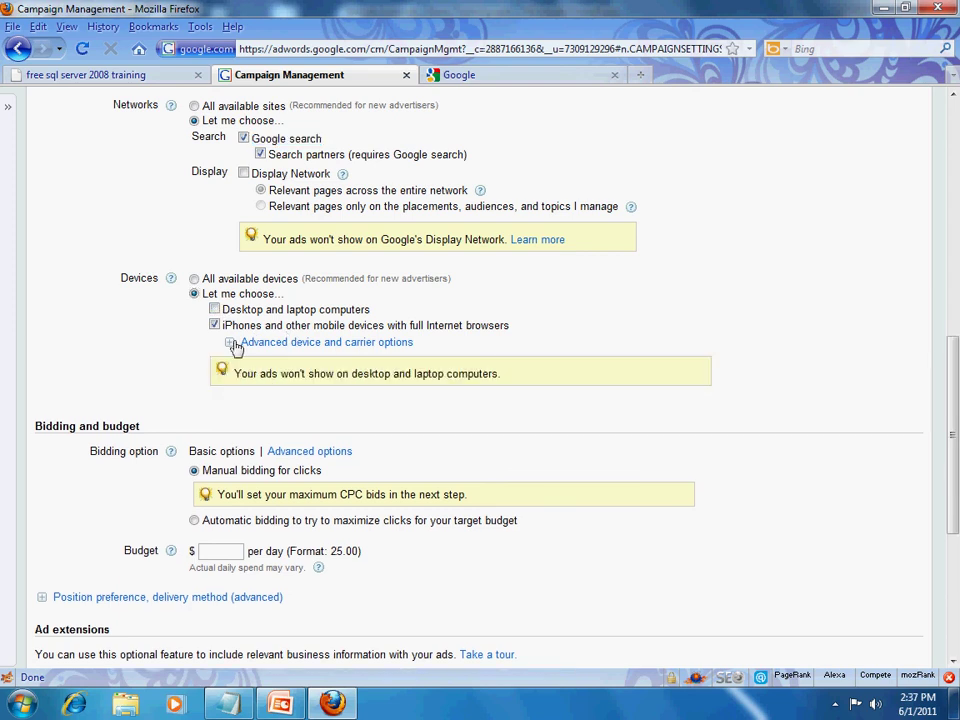
{"action": "left_click", "coordinate": [231, 343]}
{"action": "scroll", "coordinate": [300, 360], "scroll_direction": "down", "scroll_amount": 4}
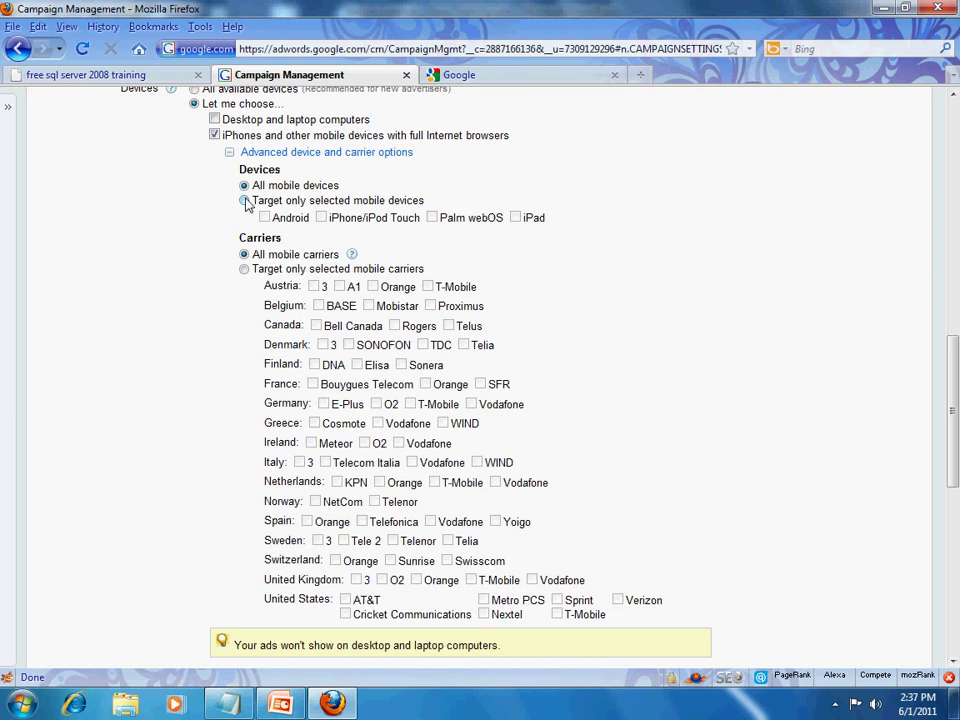
{"action": "scroll", "coordinate": [240, 205], "scroll_direction": "up", "scroll_amount": 2}
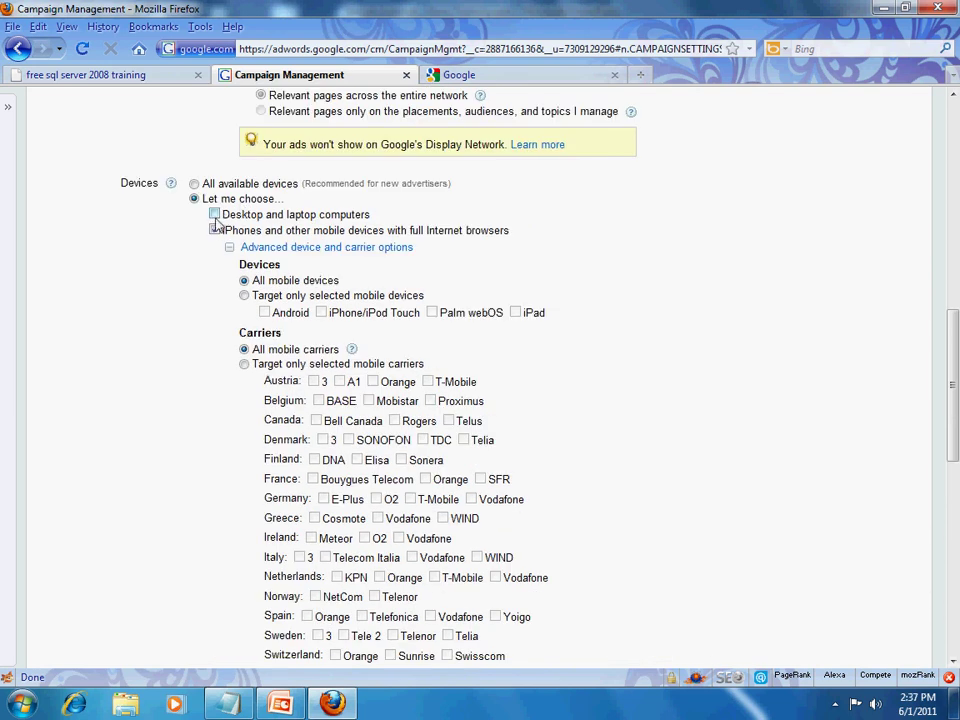
{"action": "left_click", "coordinate": [214, 214]}
{"action": "left_click", "coordinate": [228, 247]}
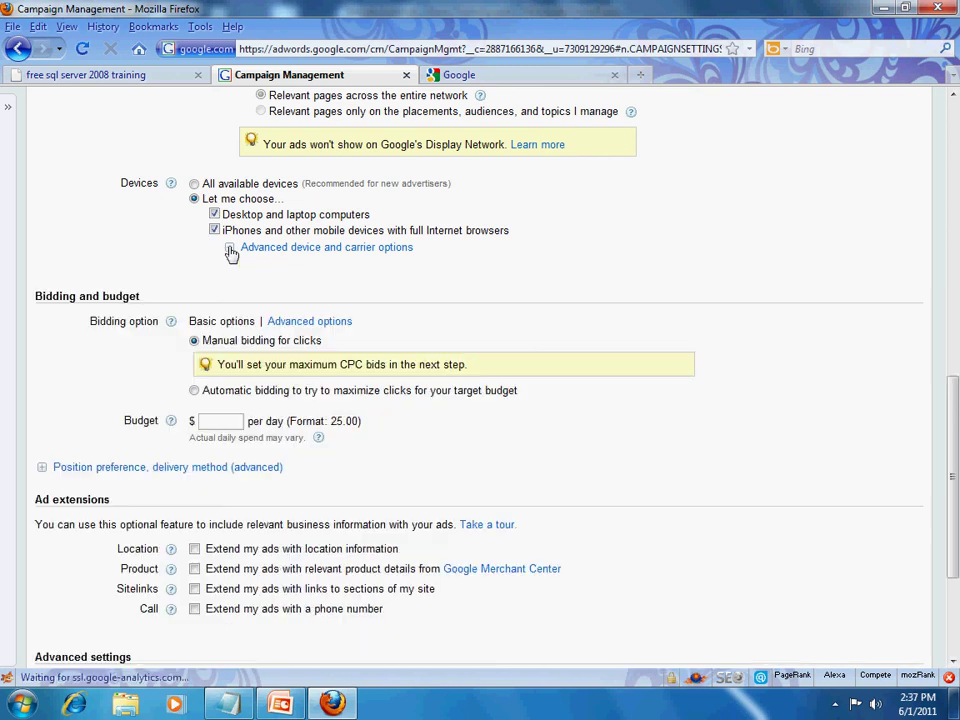
{"action": "scroll", "coordinate": [184, 375], "scroll_direction": "down", "scroll_amount": 2}
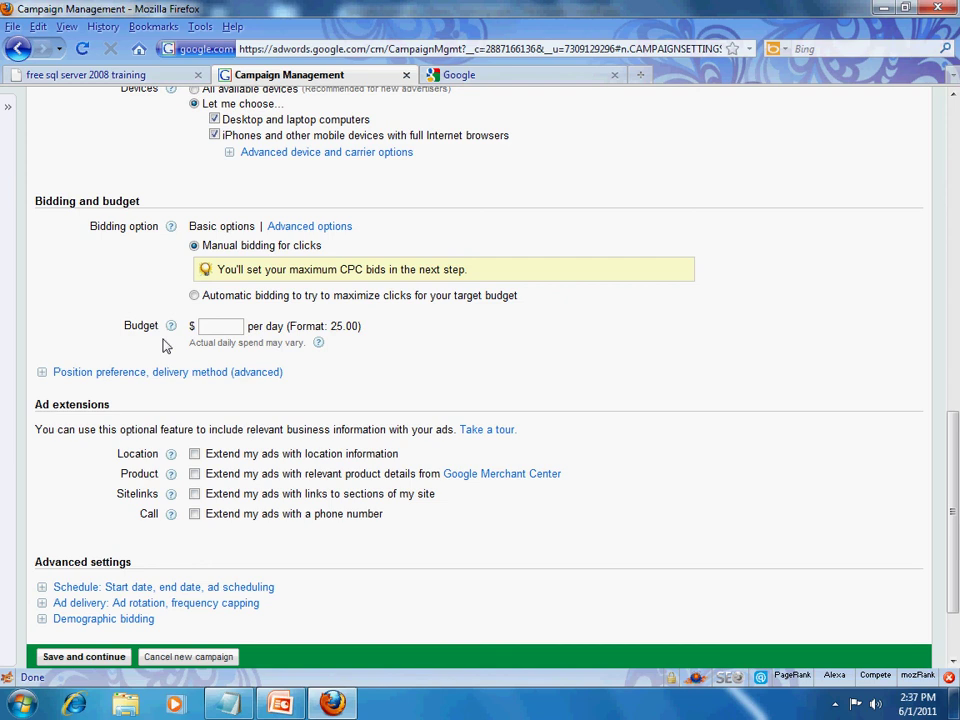
Step: Enter a $5 per-day budget and select Automatic bidding
{"action": "left_click", "coordinate": [220, 329]}
{"action": "type", "text": "5"}
{"action": "left_click", "coordinate": [194, 297]}
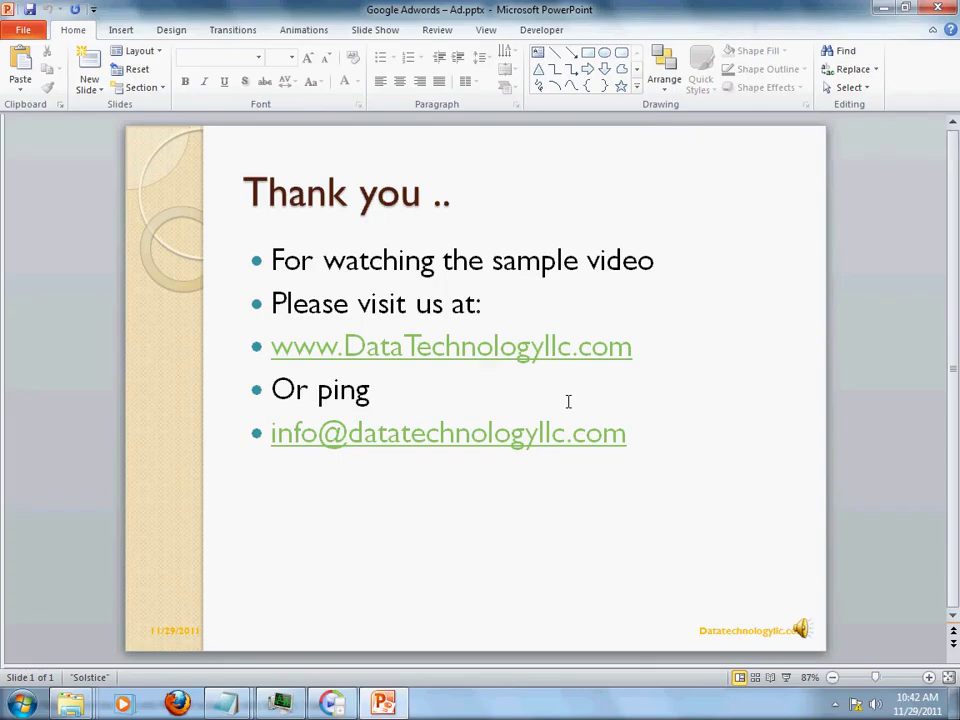